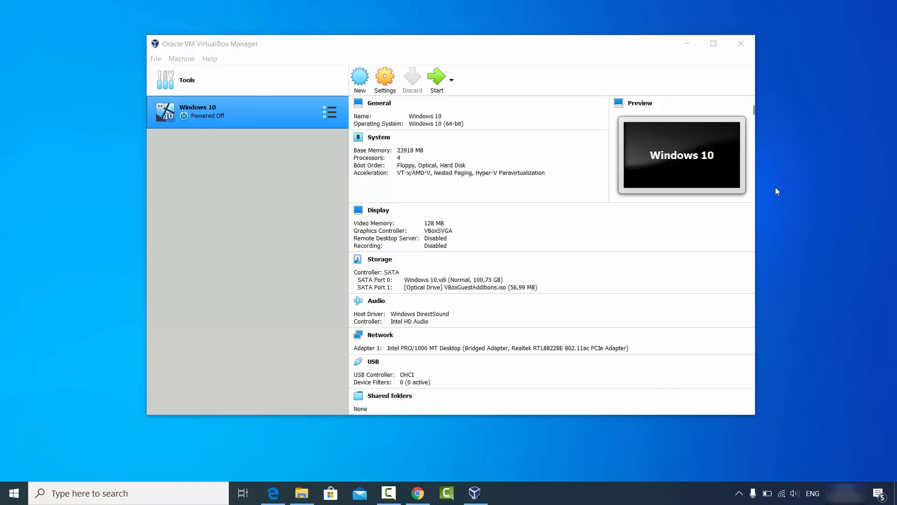
Step: Switch to Chrome, open the VirtualBox downloads page from the search results, and download the VirtualBox 6.1.6 Windows hosts package
left_click(418, 492)
left_click(44, 6)
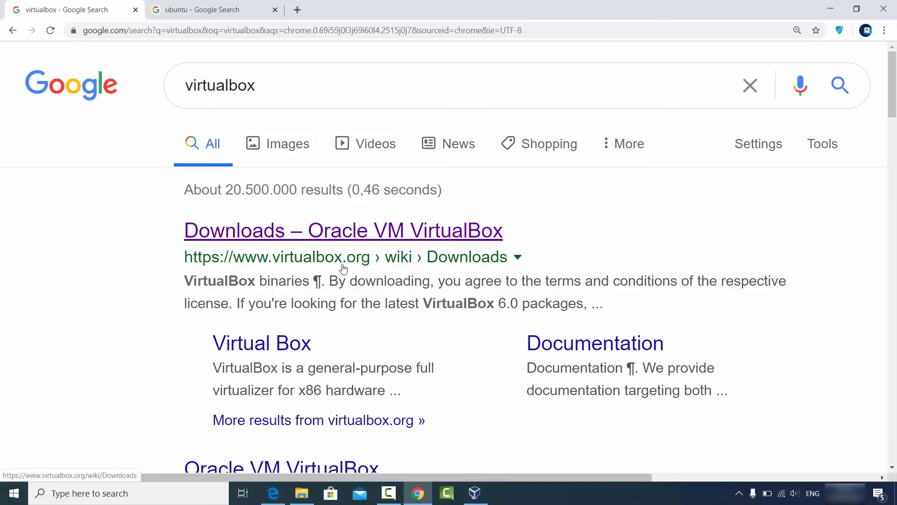
left_click(352, 238)
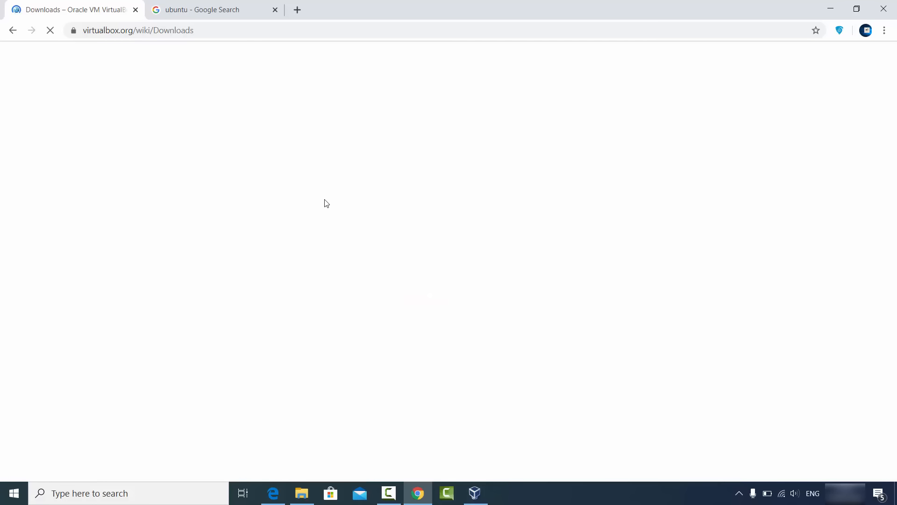
double_click(47, 194)
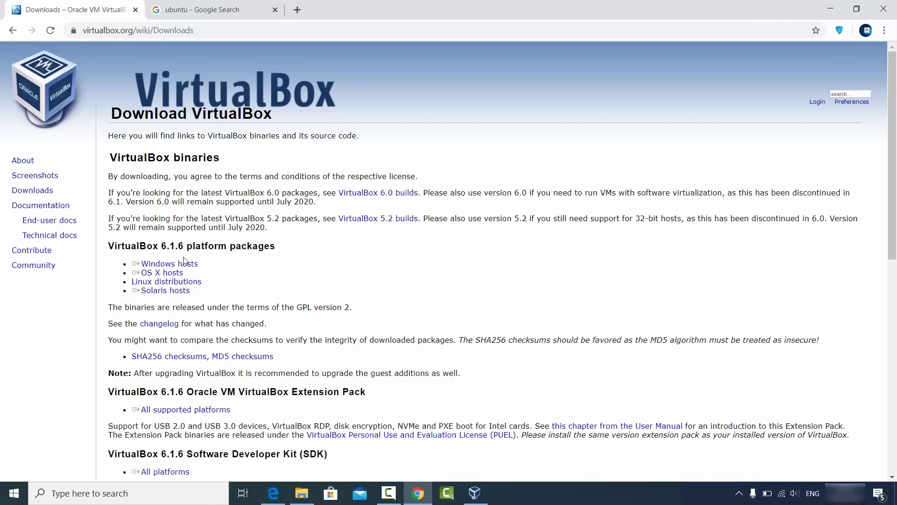
triple_click(158, 264)
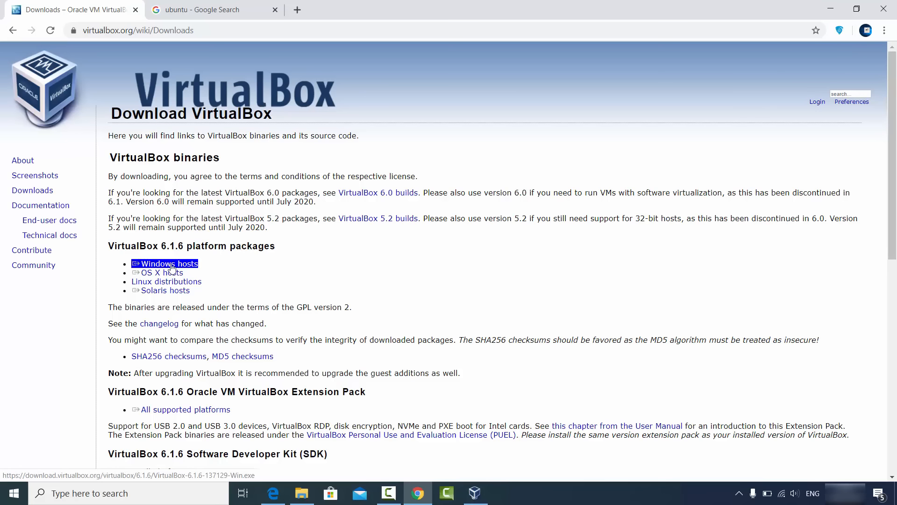
left_click(172, 267)
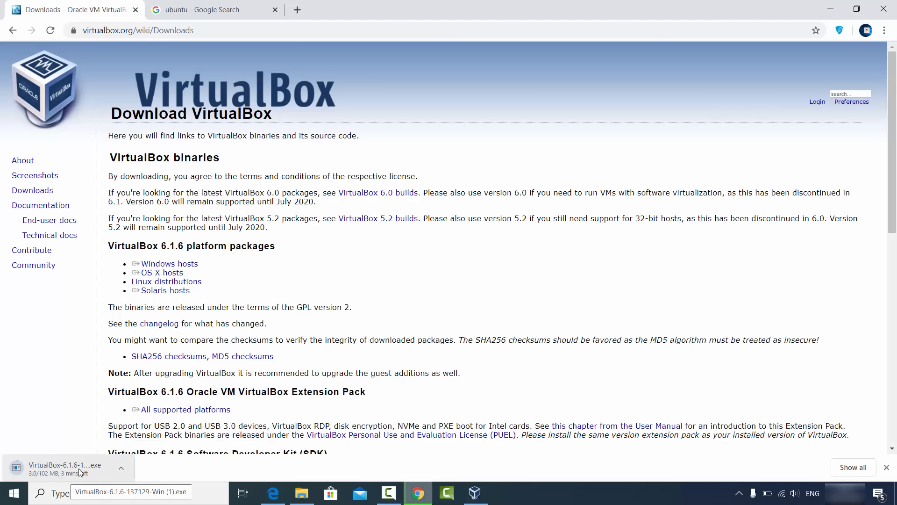
Step: Cancel the VirtualBox installer download, dismiss its entry and return to VirtualBox Manager
left_click(119, 471)
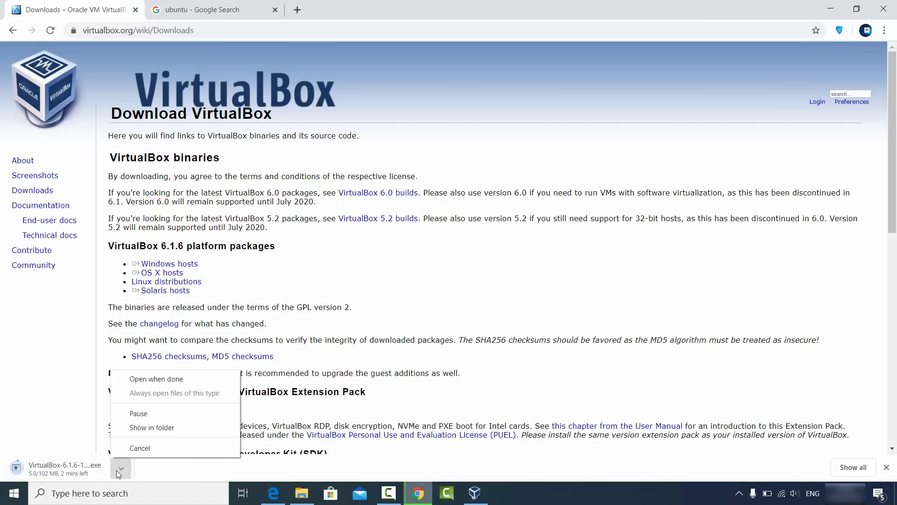
left_click(129, 446)
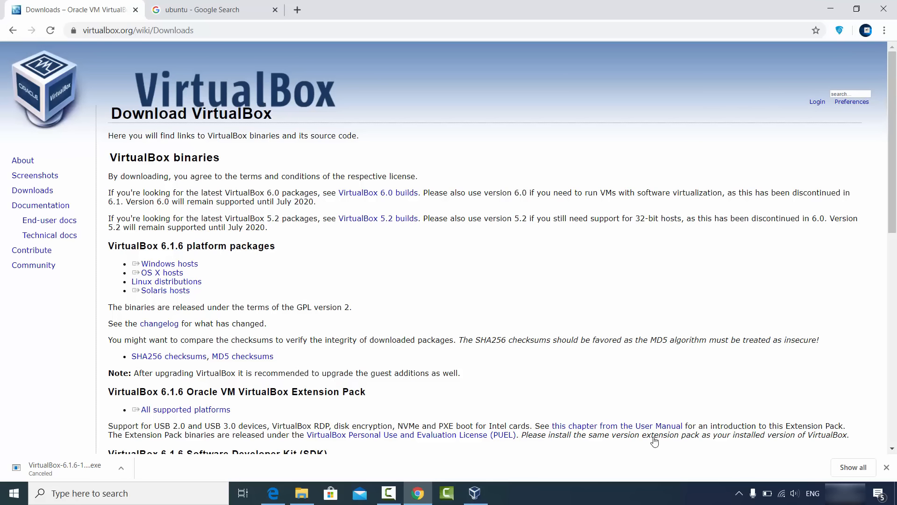
left_click(886, 467)
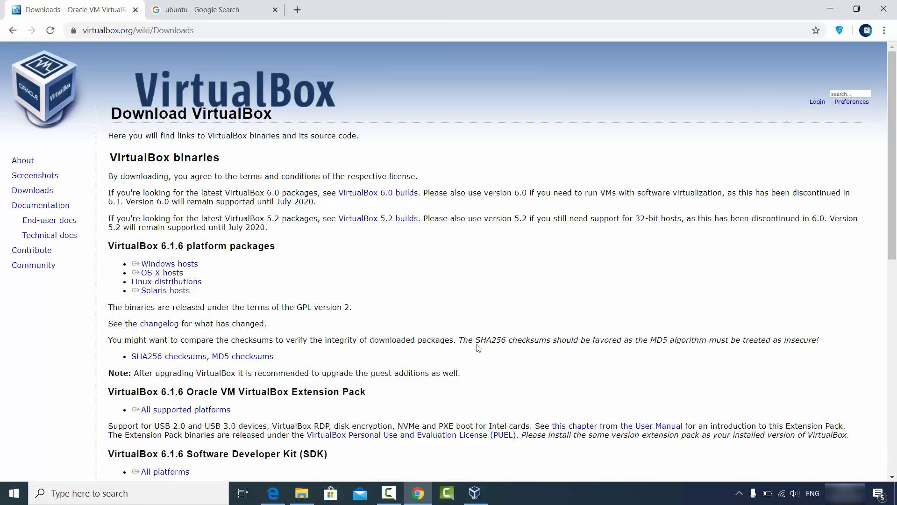
left_click(830, 9)
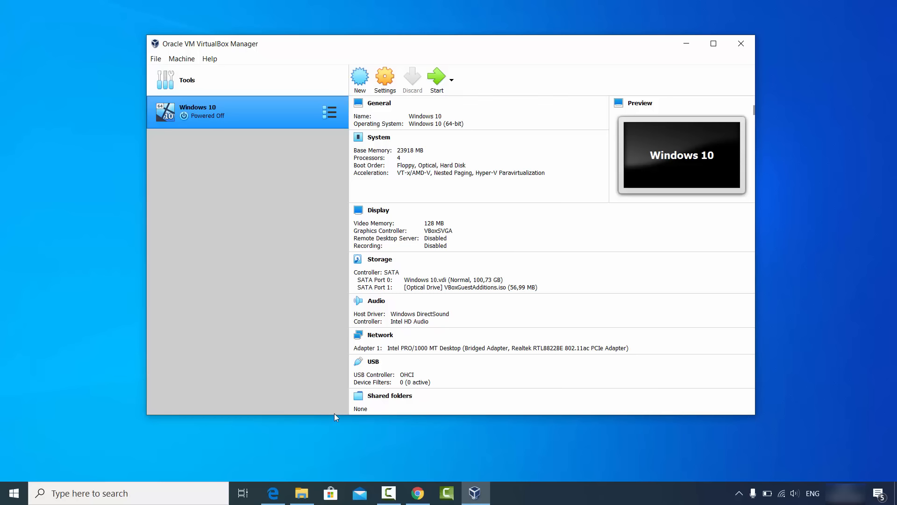
Step: Switch to Chrome, open ubuntu.com from the search results, and start the Ubuntu 20.04 LTS desktop download
left_click(417, 492)
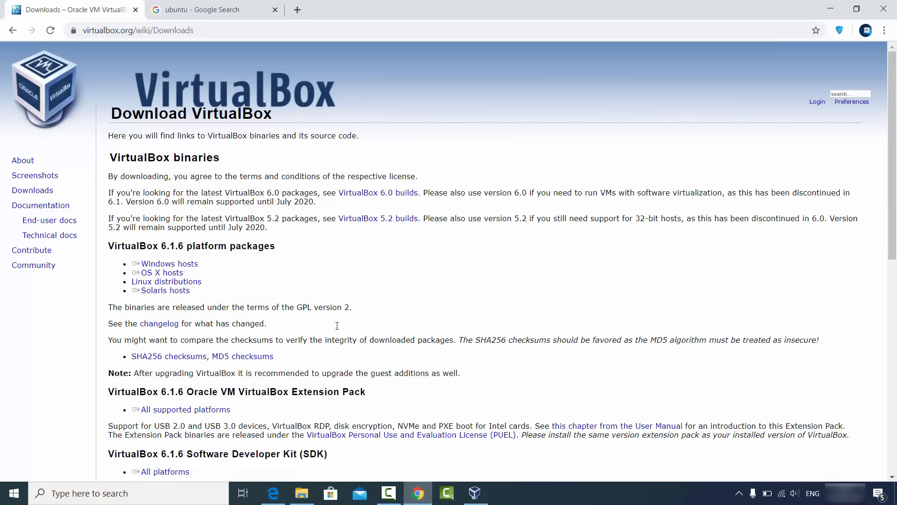
left_click(204, 10)
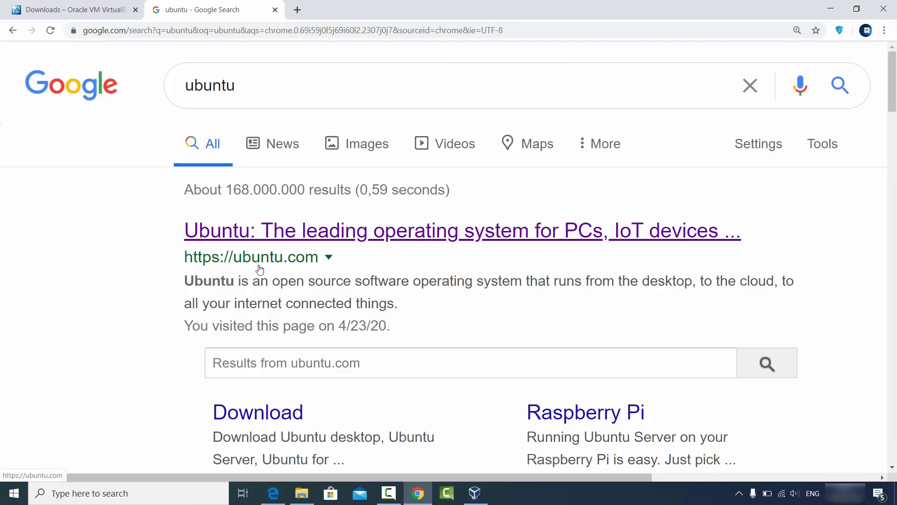
left_click(299, 231)
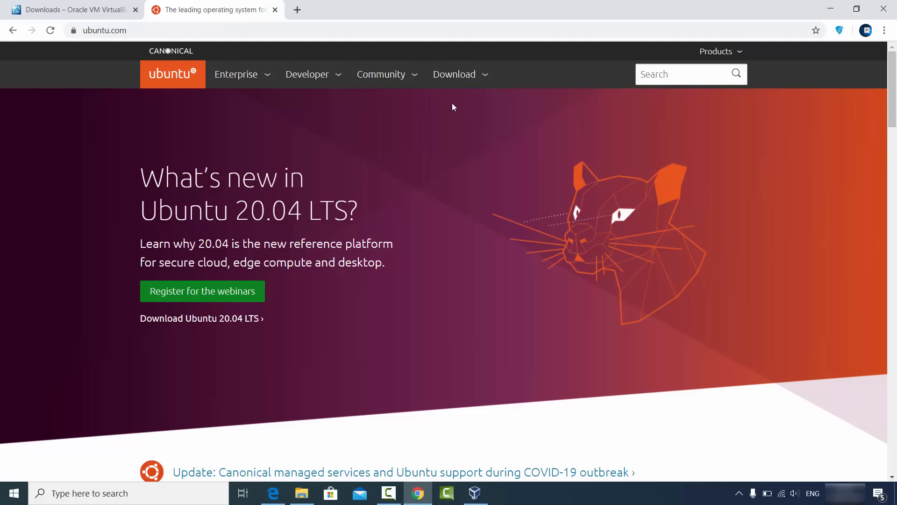
left_click(461, 79)
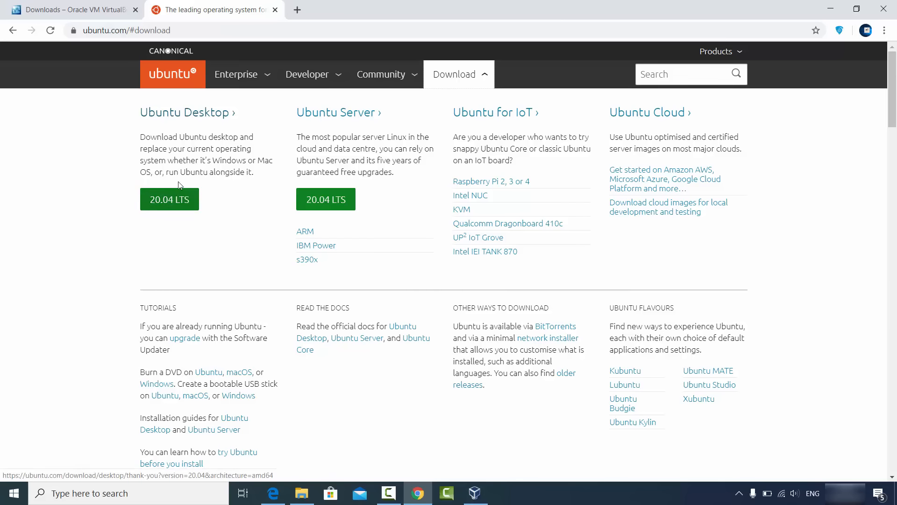
left_click(172, 117)
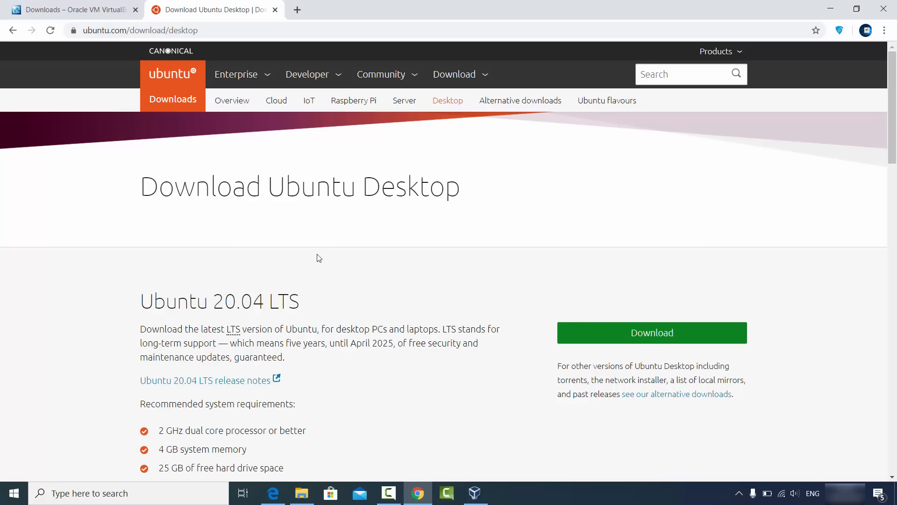
scroll(307, 254, "down", 1)
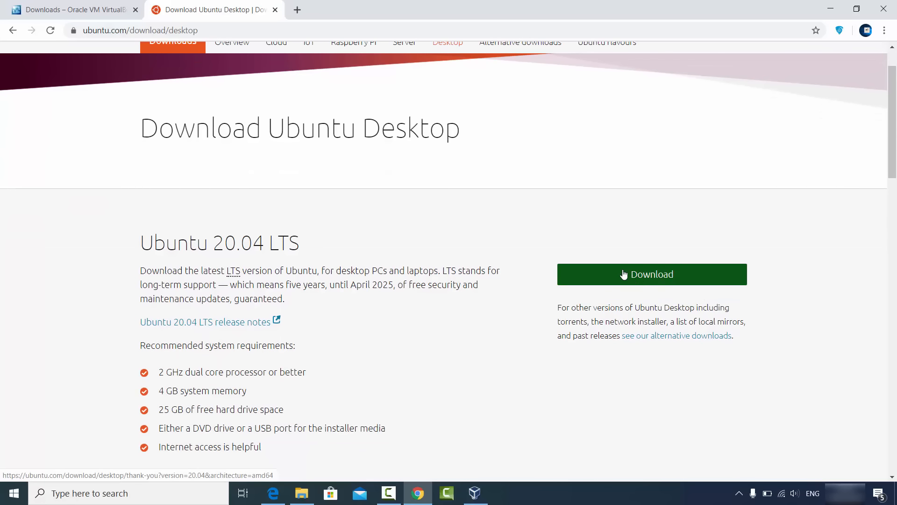
left_click(608, 279)
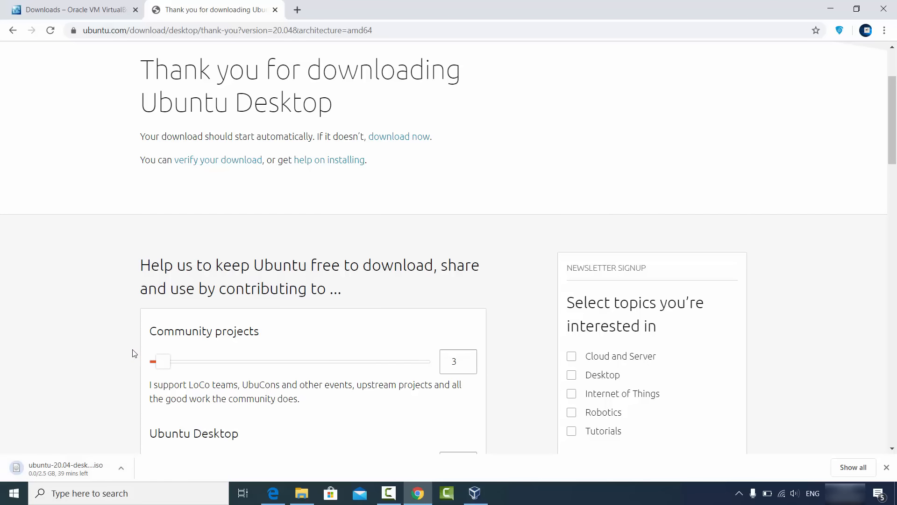
Step: Cancel the Ubuntu ISO download and look through the contribution options on the thank-you page
scroll(135, 353, "down", 2)
scroll(134, 352, "down", 1)
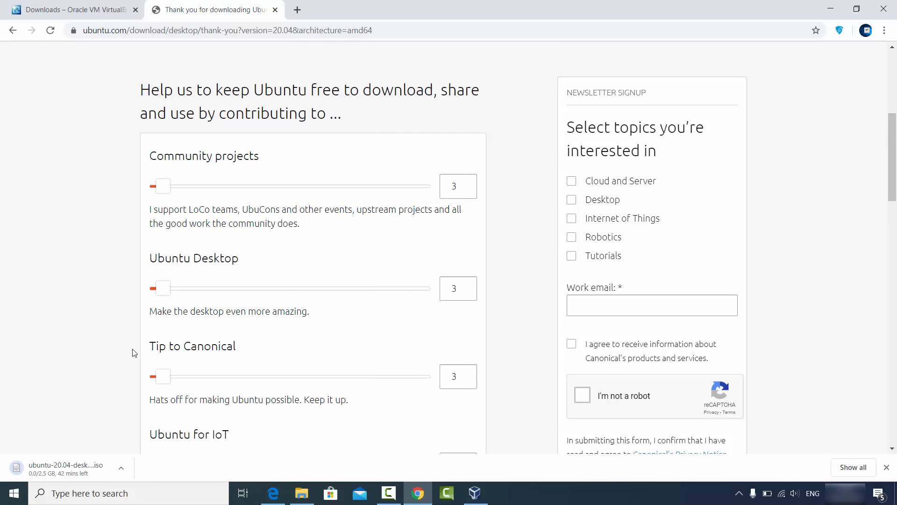
left_click(121, 468)
left_click(123, 450)
scroll(237, 197, "down", 1)
scroll(236, 197, "down", 4)
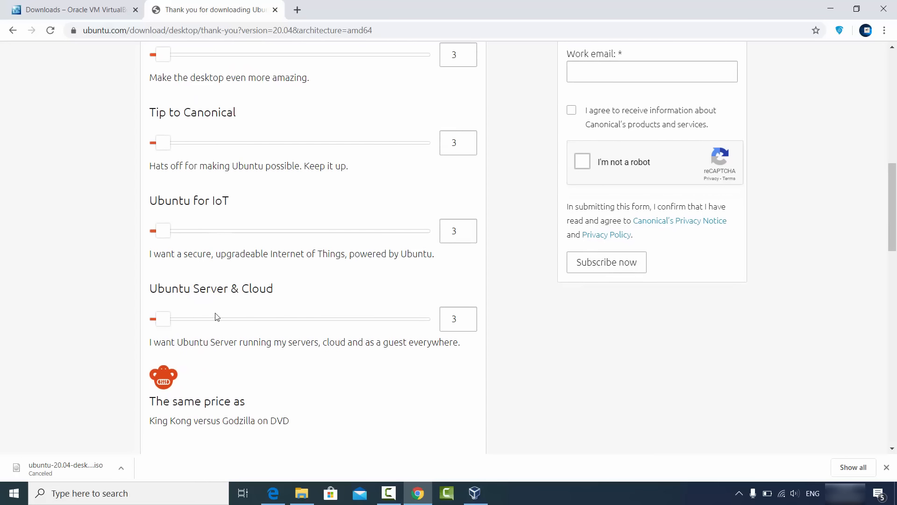
scroll(271, 280, "down", 3)
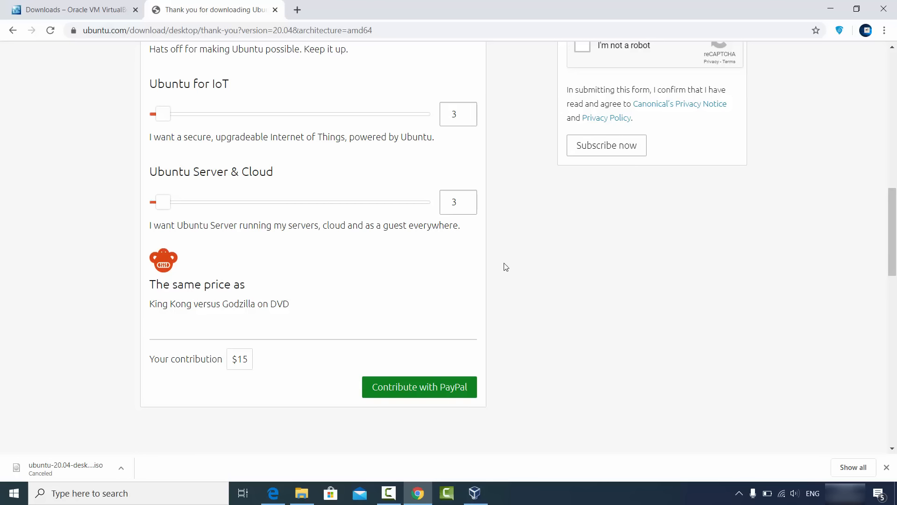
Step: Switch to File Explorer to view ubuntu-20.04-desktop-amd64.iso in the Ubuntu folder, and return to VirtualBox Manager
left_click(833, 13)
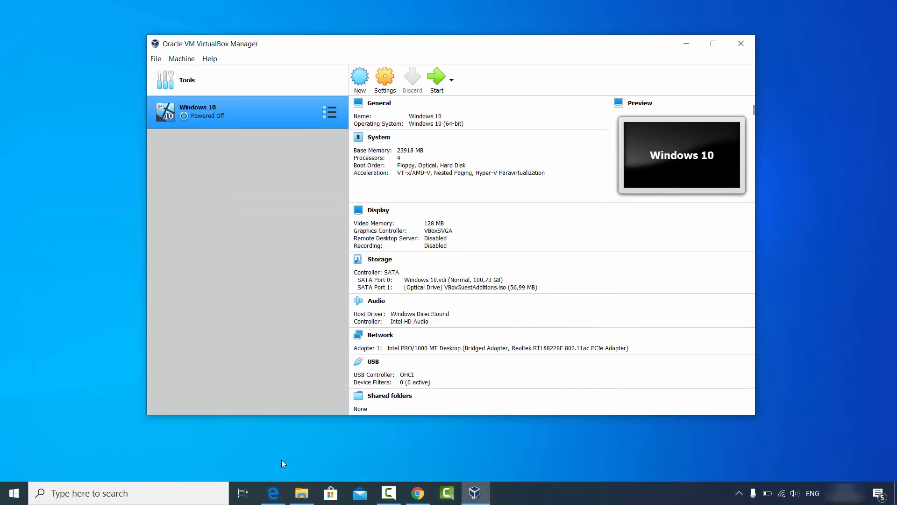
left_click(302, 493)
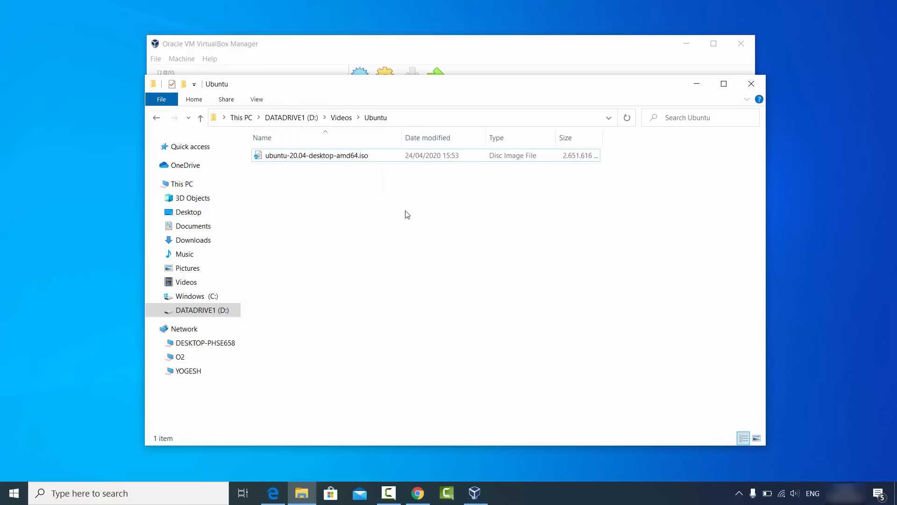
left_click(696, 84)
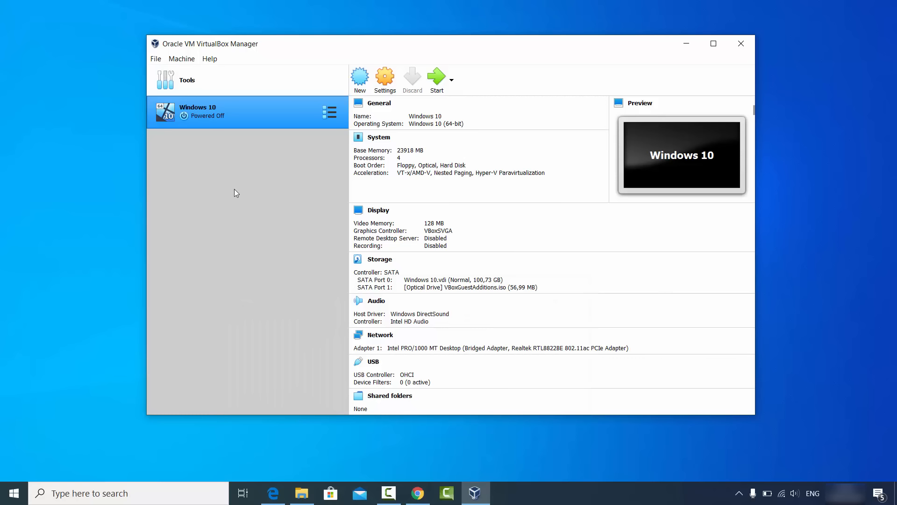
Step: Start creating a new virtual machine and name it Ubuntu 20.04
left_click(361, 87)
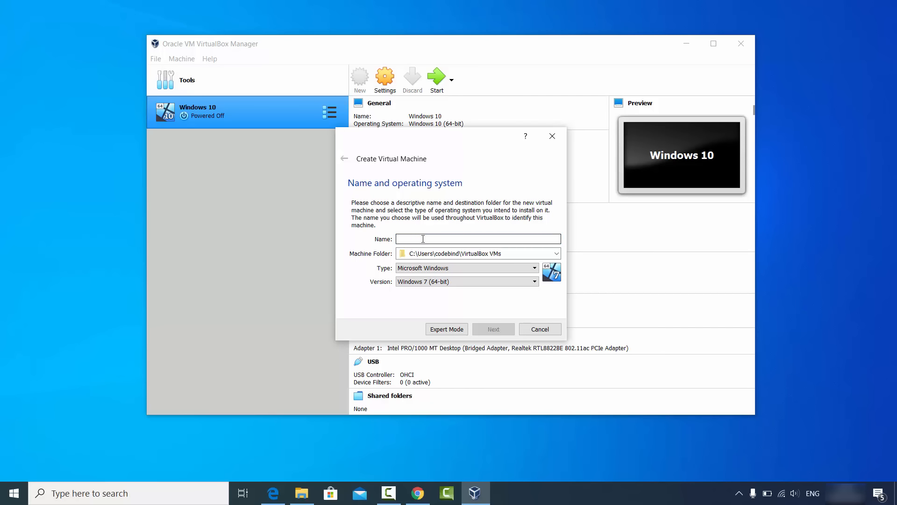
type("U")
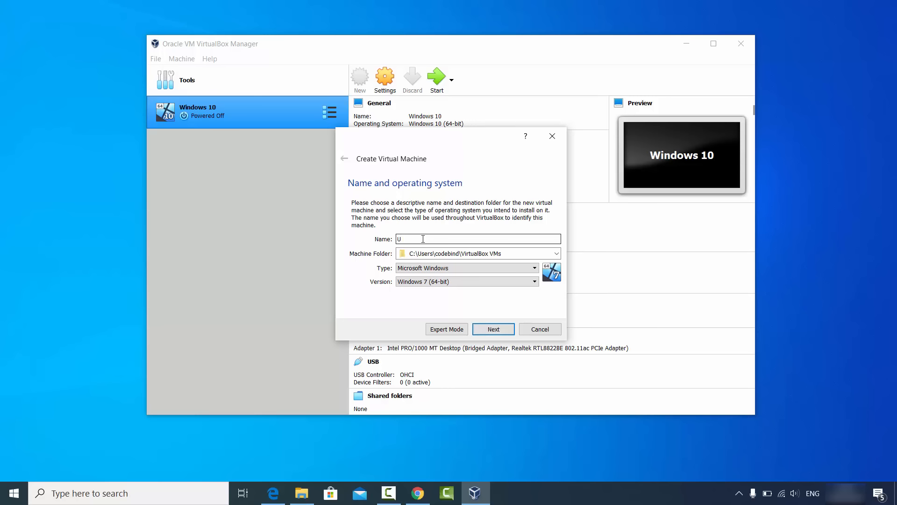
type("buntu 20")
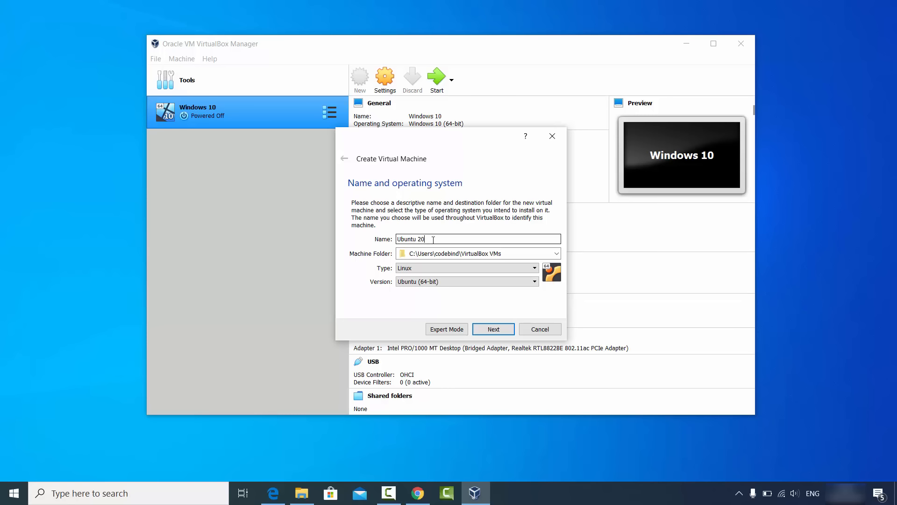
type("4")
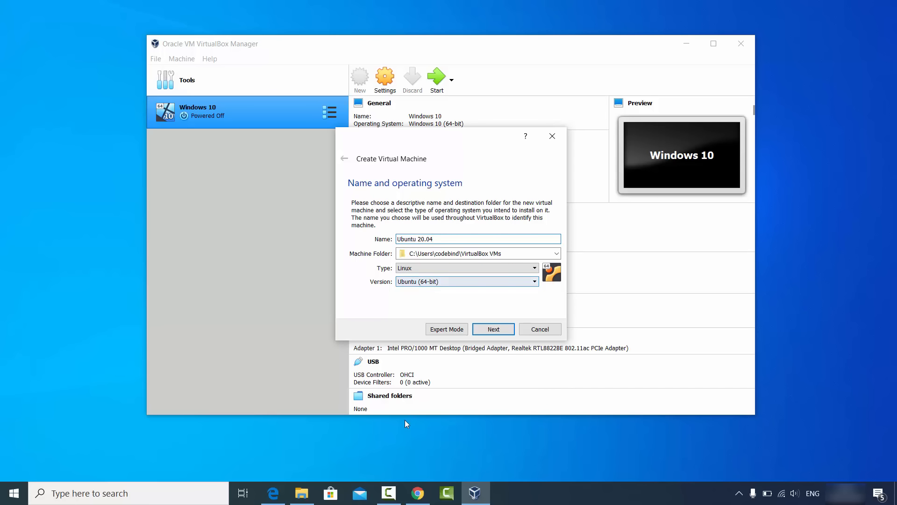
Step: Check the ISO's architecture in the Ubuntu folder, keep Ubuntu (64-bit) as the machine's version and continue to the memory size
left_click(302, 493)
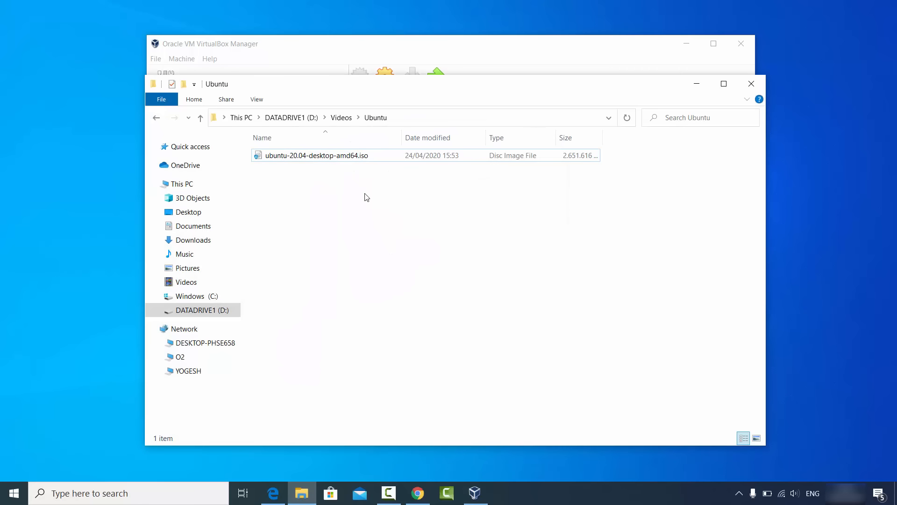
left_click(685, 86)
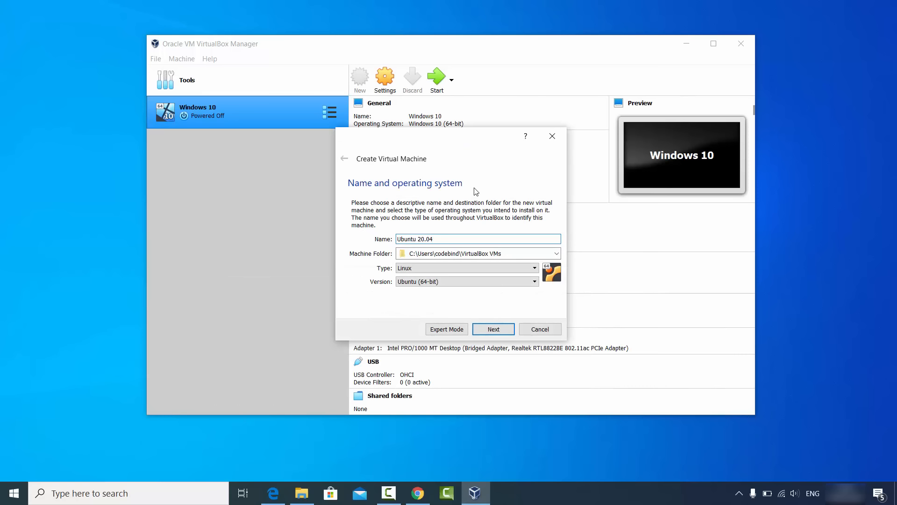
left_click(434, 280)
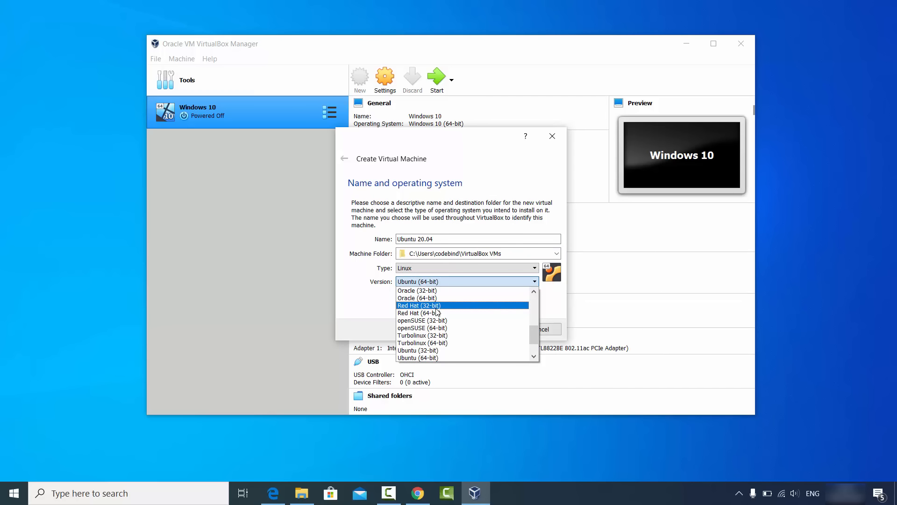
scroll(438, 316, "down", 1)
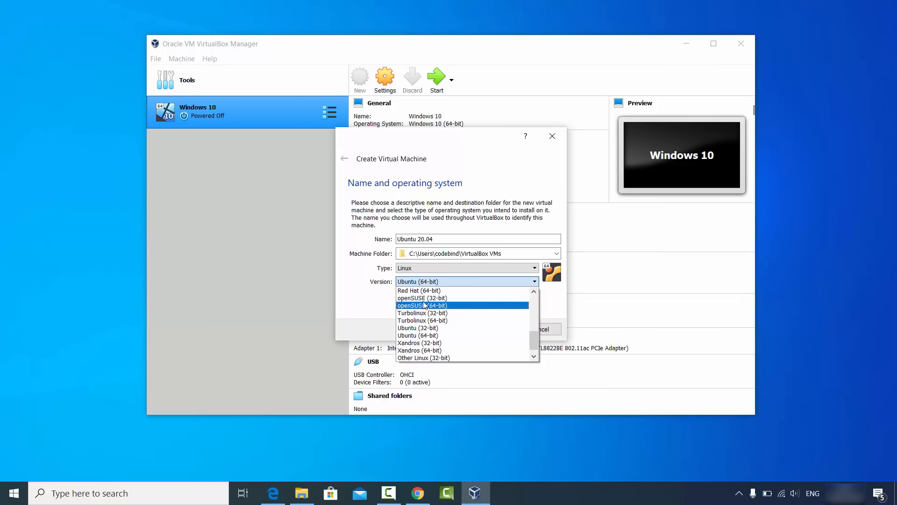
scroll(427, 341, "down", 1)
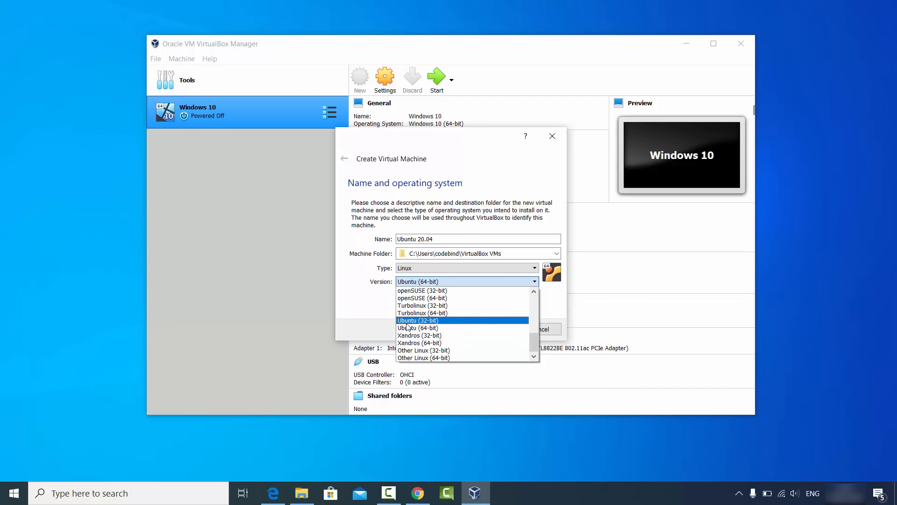
left_click(375, 318)
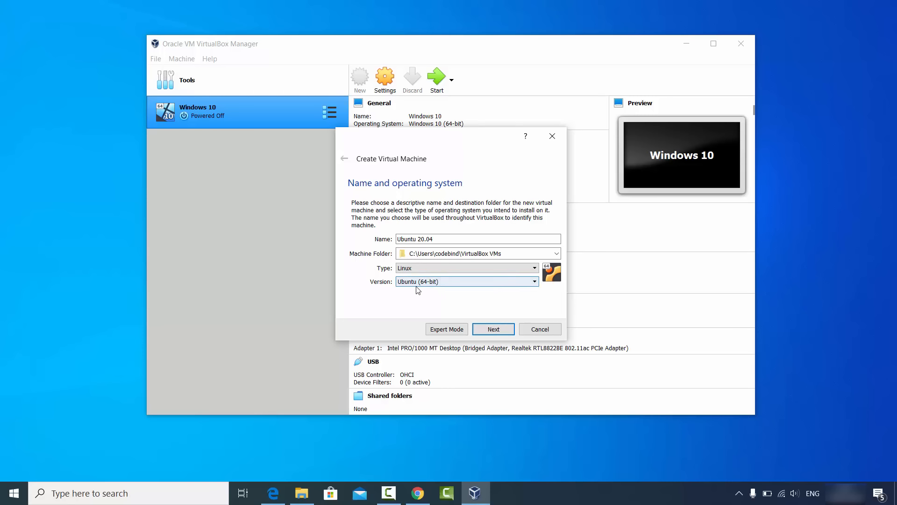
left_click(481, 328)
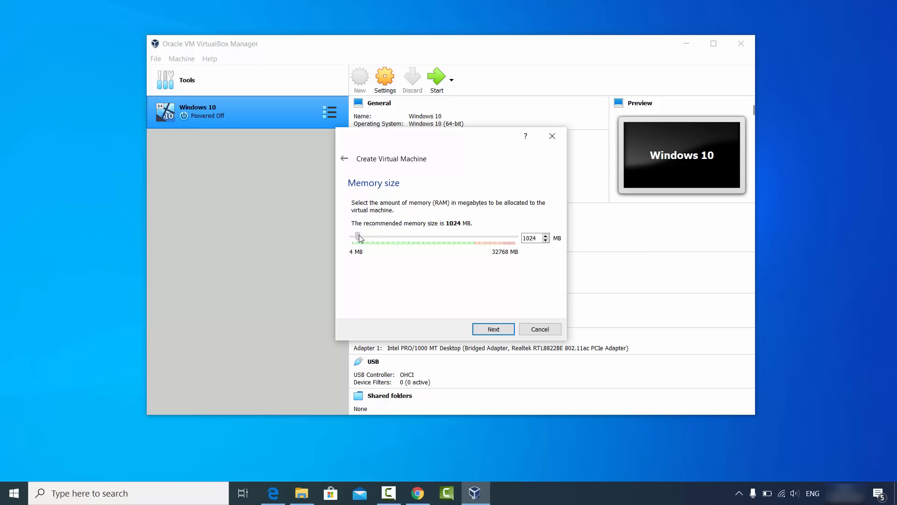
Step: Set the virtual machine's memory to 24483 MB and continue to the hard disk options
left_click_drag(359, 236, 477, 244)
left_click(489, 331)
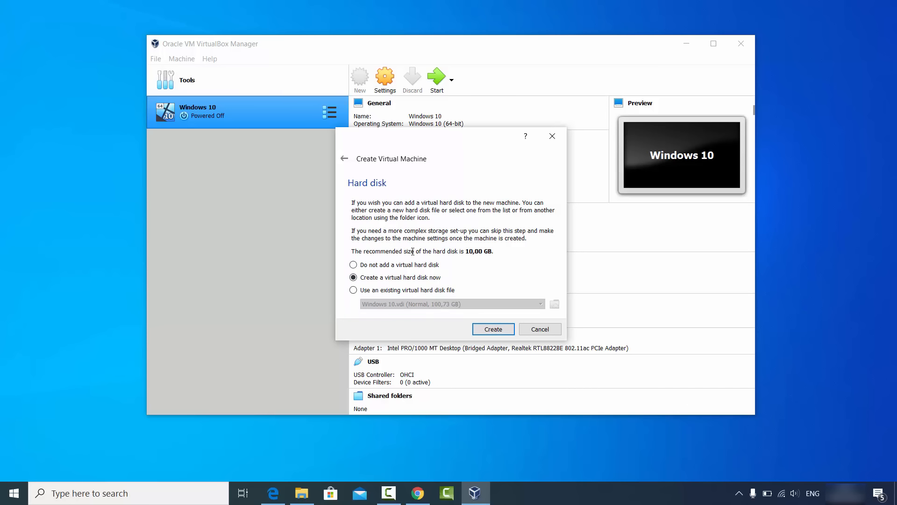
Step: Create a dynamically allocated VDI virtual hard disk of 100,73 GB for the Ubuntu 20.04 machine
left_click(486, 332)
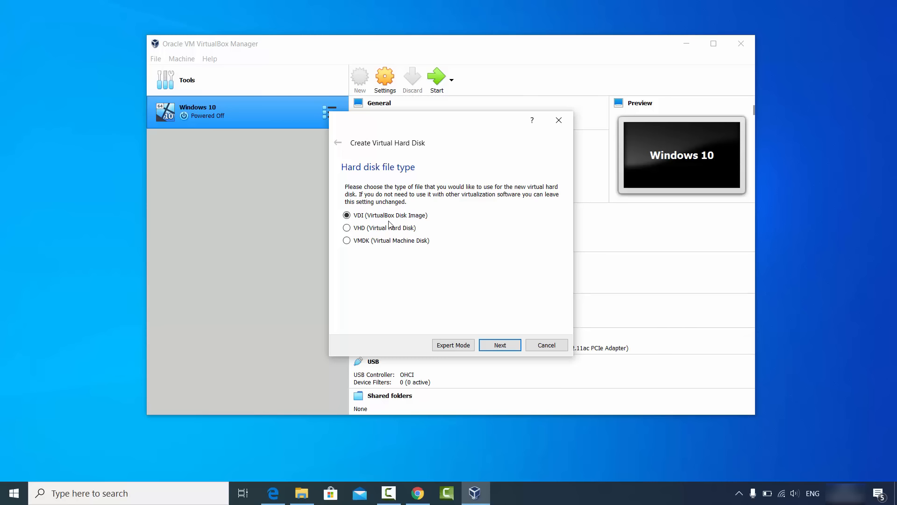
left_click(493, 347)
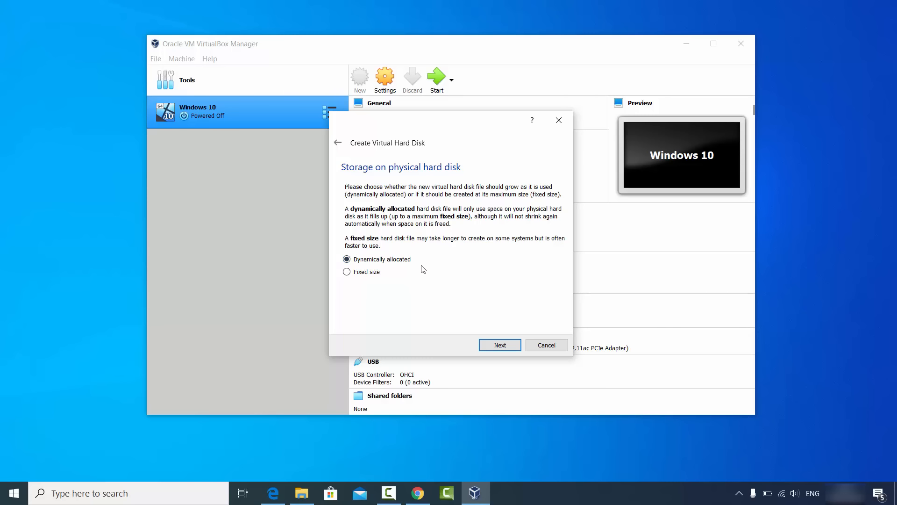
left_click(491, 346)
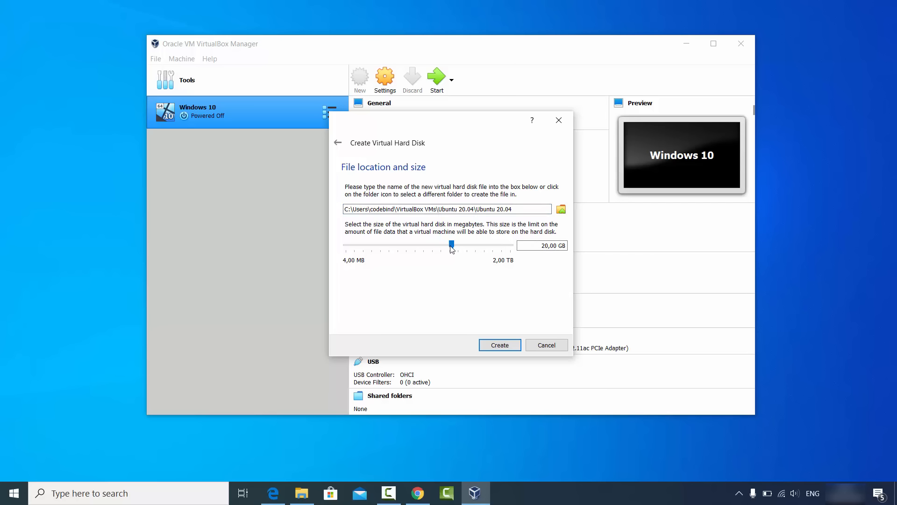
left_click(454, 251)
left_click_drag(446, 244, 473, 247)
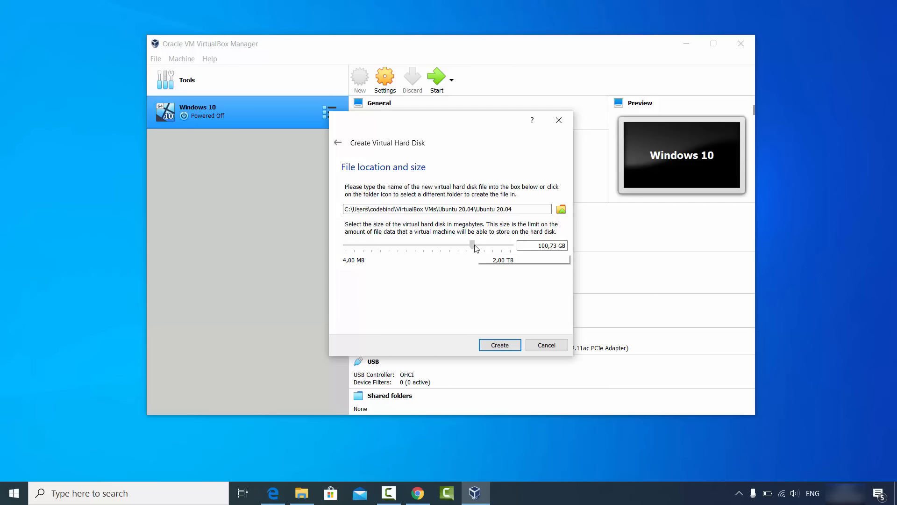
left_click(495, 347)
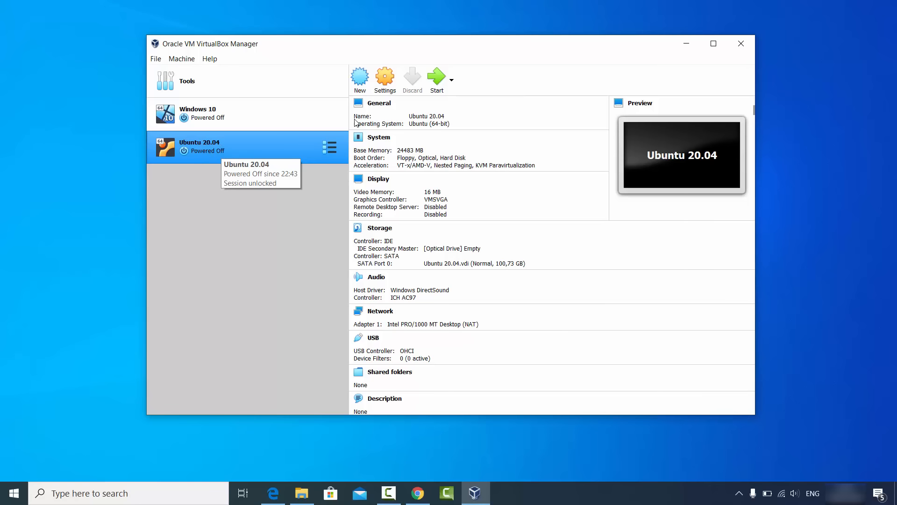
Step: Set both Shared Clipboard and Drag'n'Drop to Bidirectional in the Ubuntu 20.04 machine's settings
left_click(383, 86)
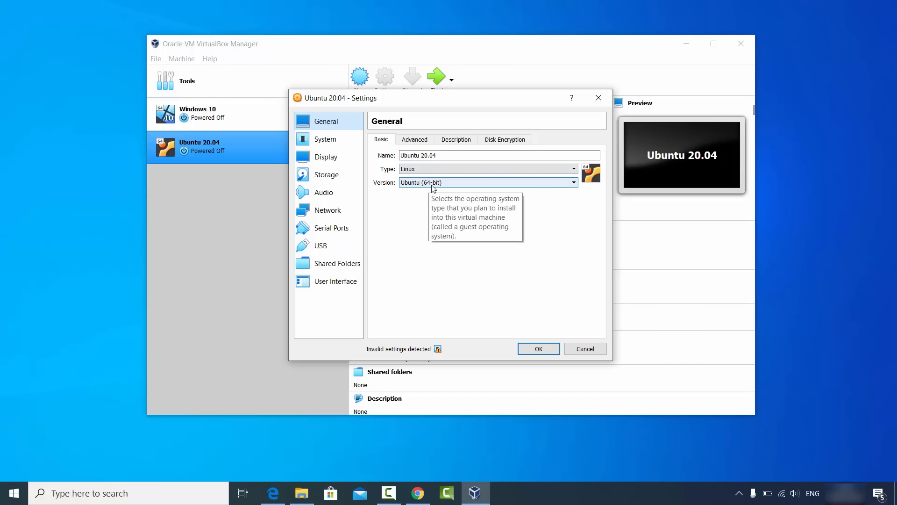
left_click(414, 141)
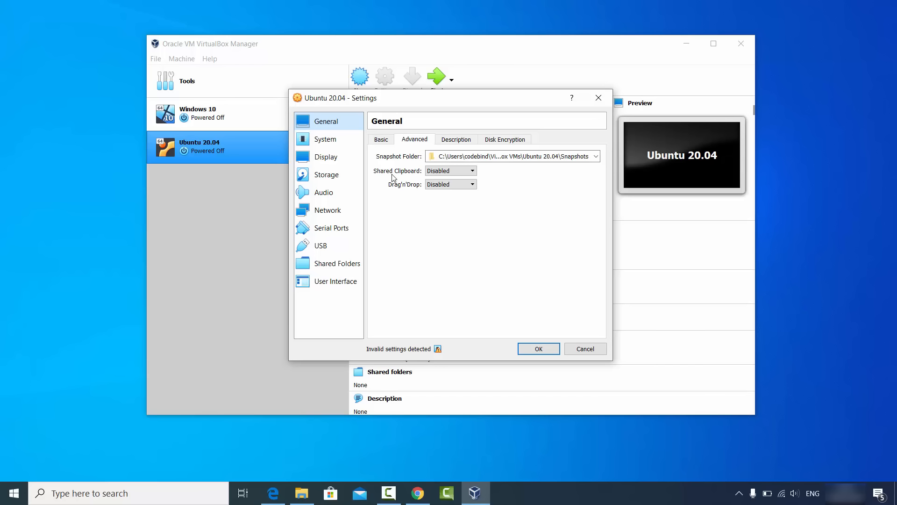
left_click(434, 172)
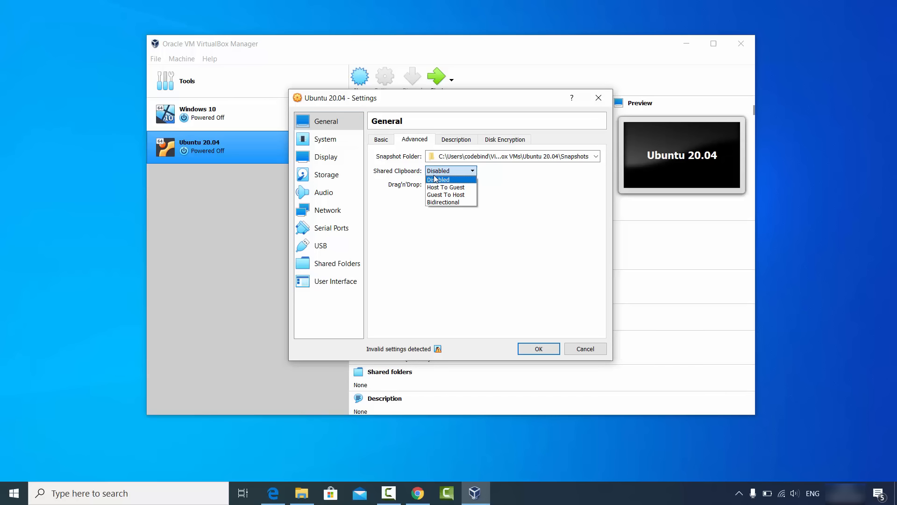
left_click(444, 203)
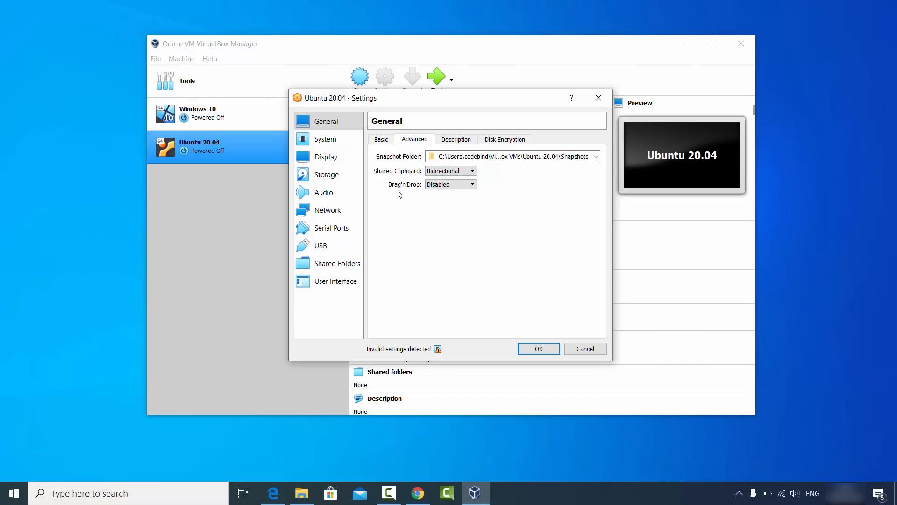
left_click(427, 186)
left_click(438, 216)
Step: Look over the machine's description and disk encryption settings, and set its processor count to 4
left_click(454, 146)
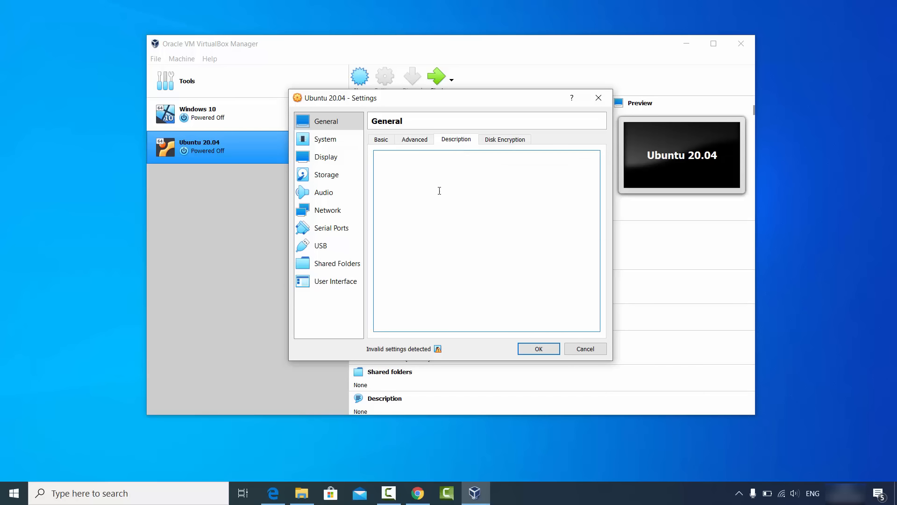
left_click(498, 144)
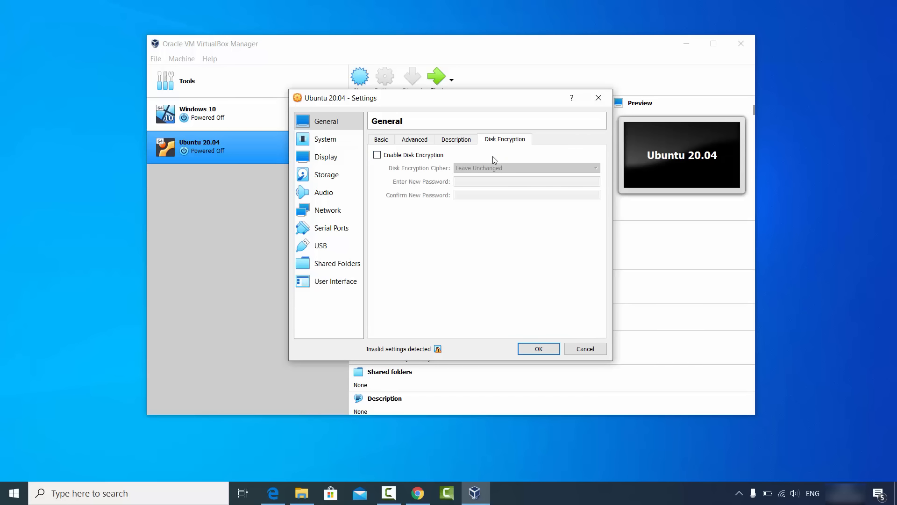
left_click(317, 143)
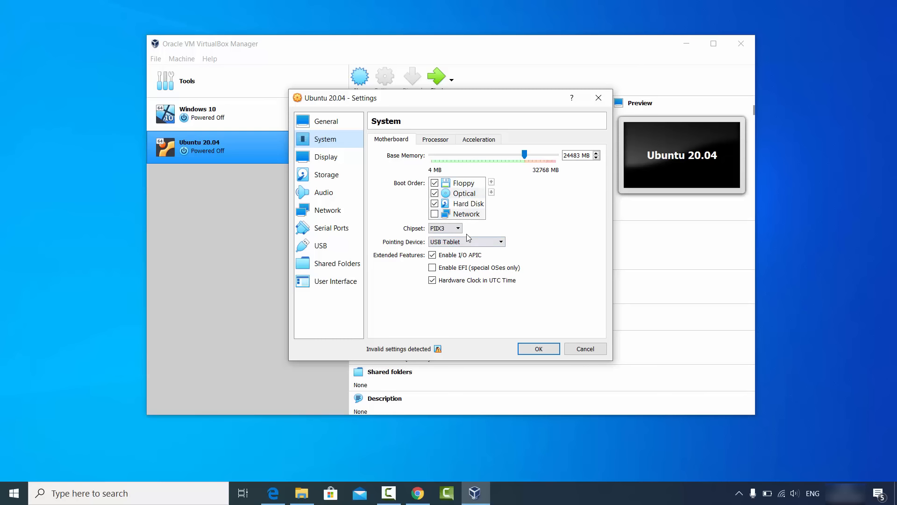
left_click(439, 141)
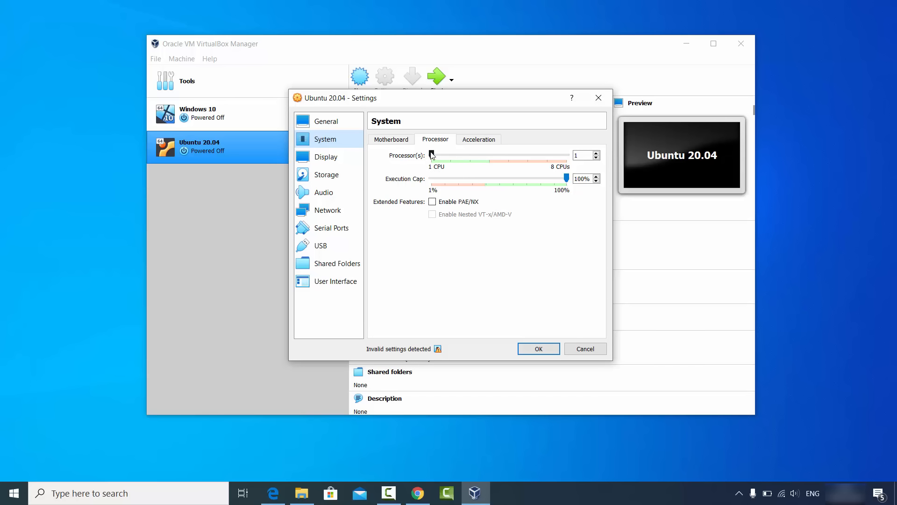
left_click_drag(432, 155, 484, 158)
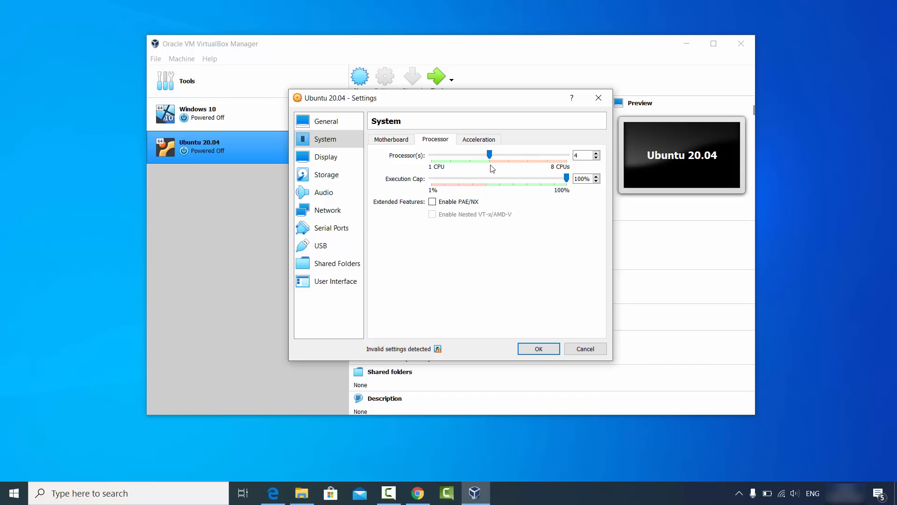
Step: Start choosing a disk file for the empty optical drive on the machine's IDE controller
left_click(343, 158)
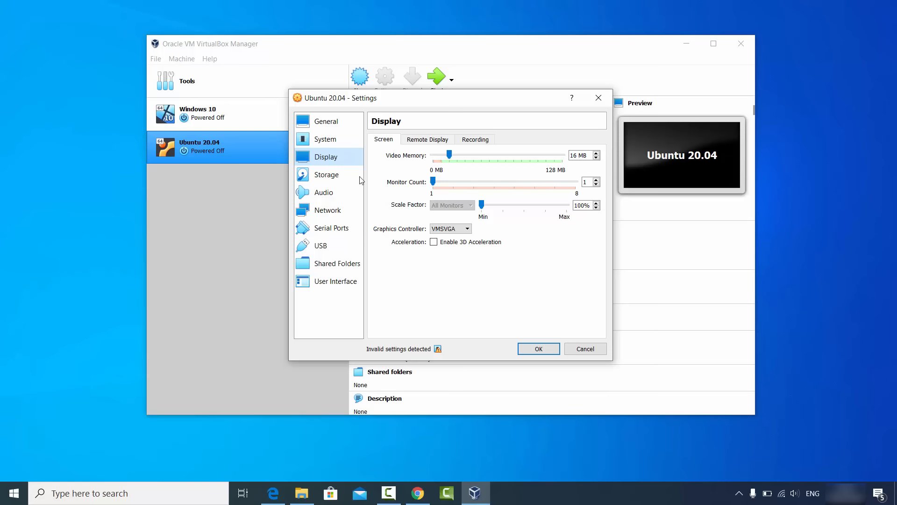
left_click(335, 180)
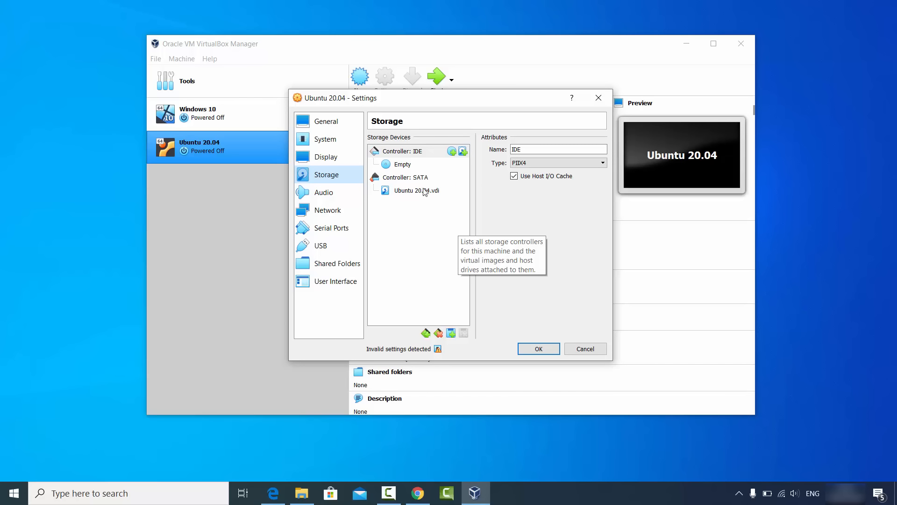
left_click(398, 165)
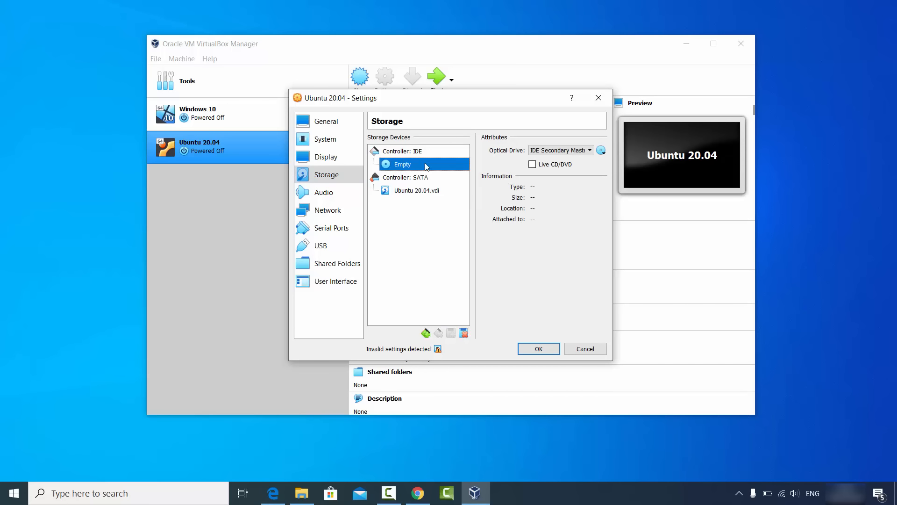
left_click(601, 150)
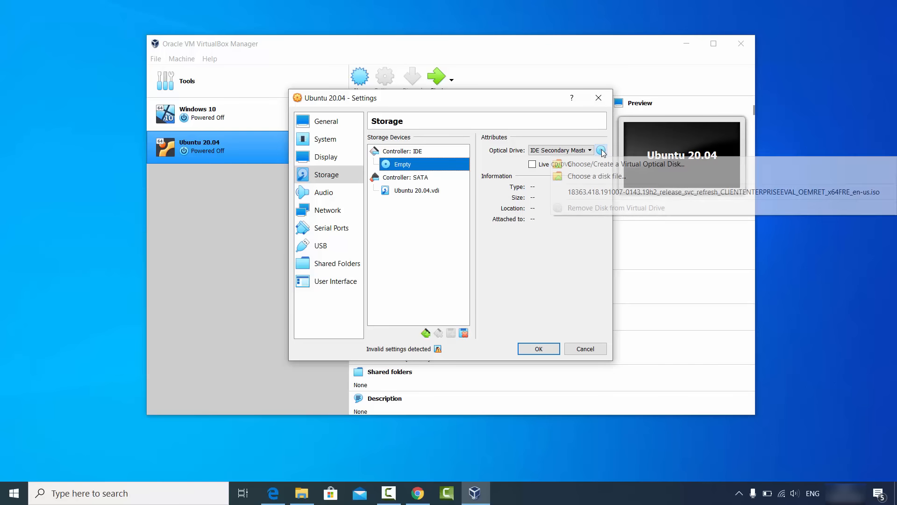
left_click(588, 178)
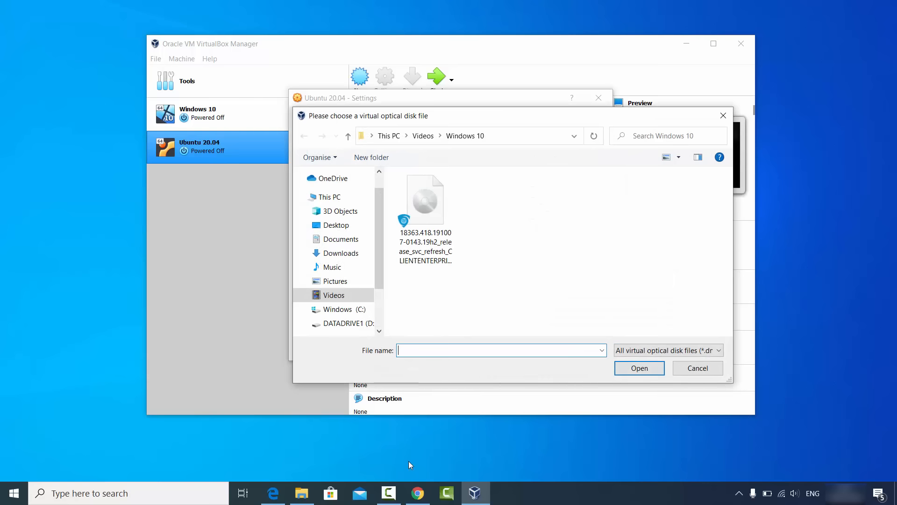
Step: Switch to File Explorer, copy the folder path D:\Videos\Ubuntu, and return to the disk file selection
left_click(303, 491)
left_click(441, 122)
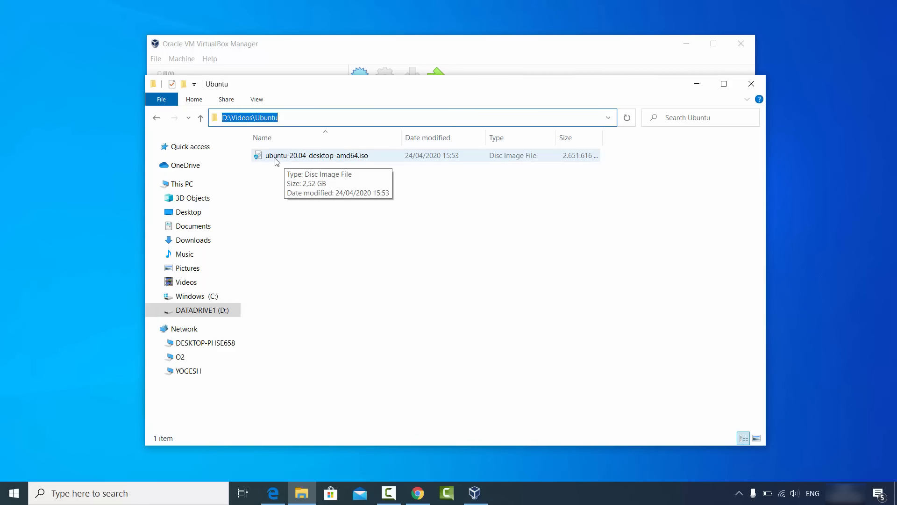
left_click(344, 120)
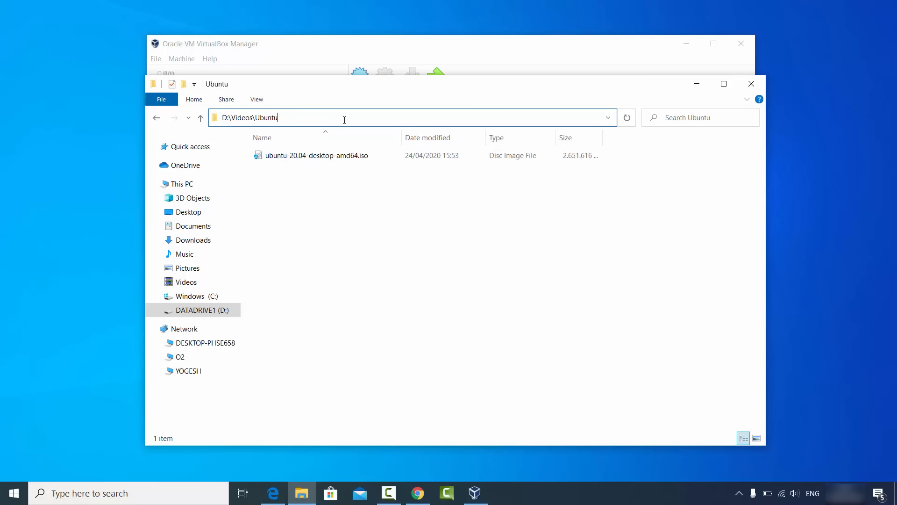
double_click(344, 120)
key("ctrl+c")
left_click(697, 84)
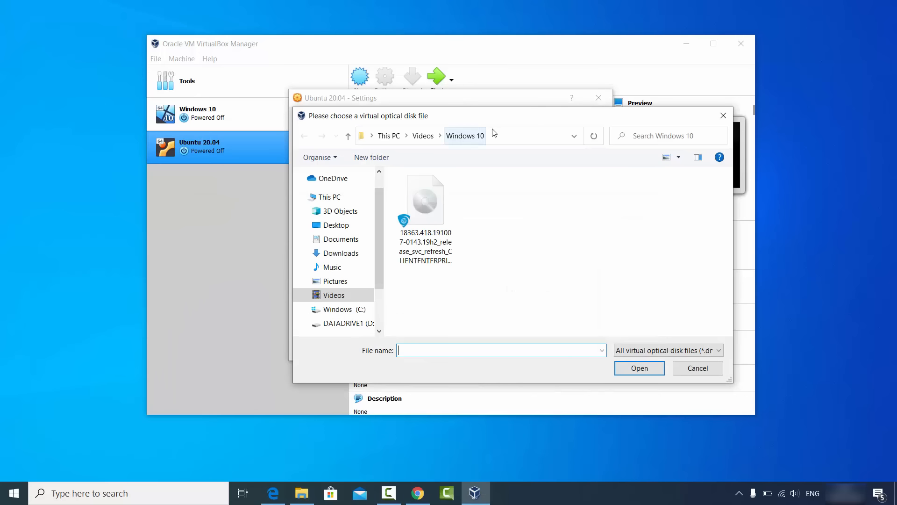
Step: Load ubuntu-20.04-desktop-amd64.iso from D:\Videos\Ubuntu into the optical drive and save the machine's settings
left_click(492, 135)
key("ctrl+v")
key("Return")
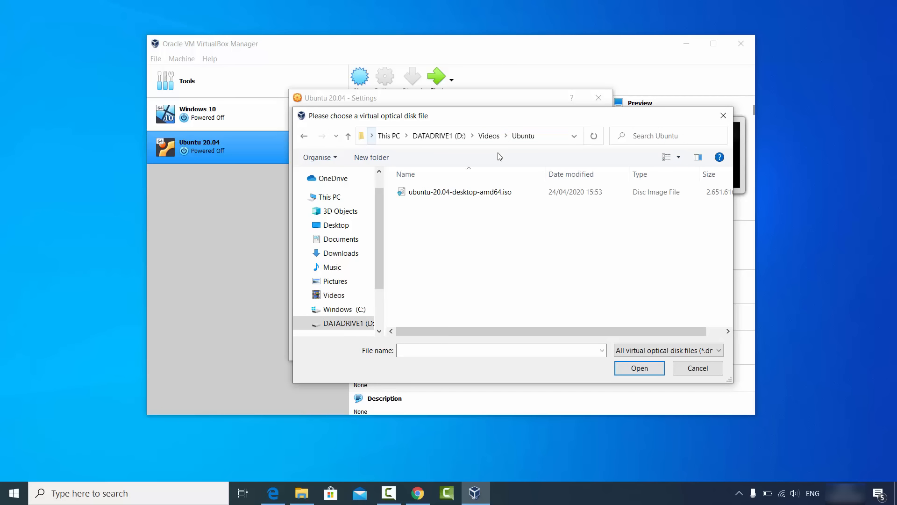
left_click(488, 192)
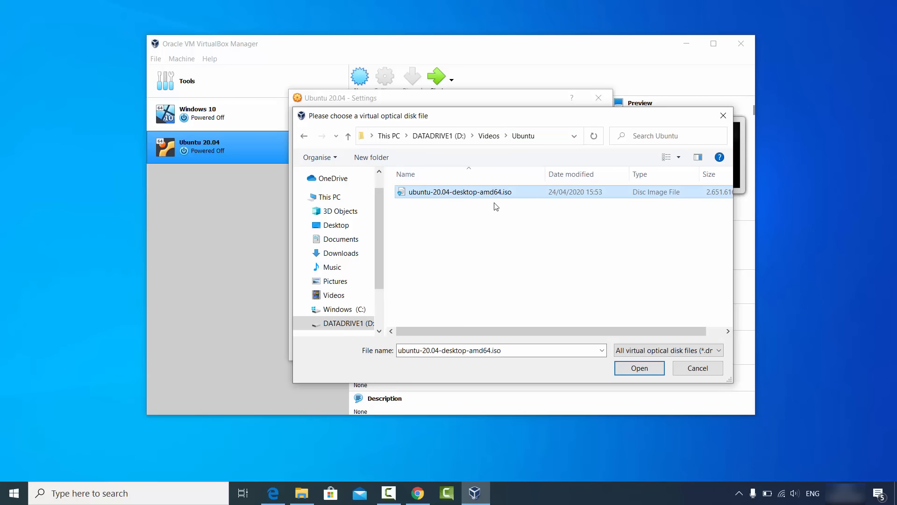
left_click(638, 366)
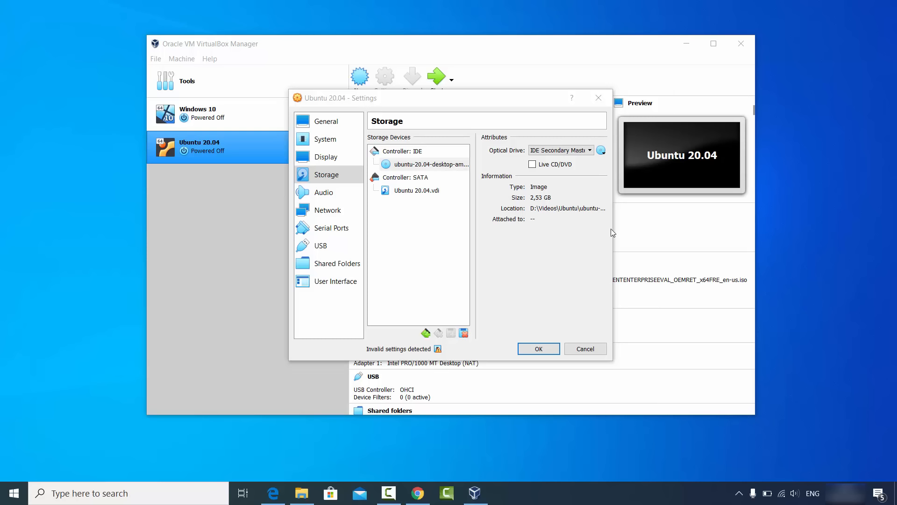
left_click_drag(615, 236, 729, 236)
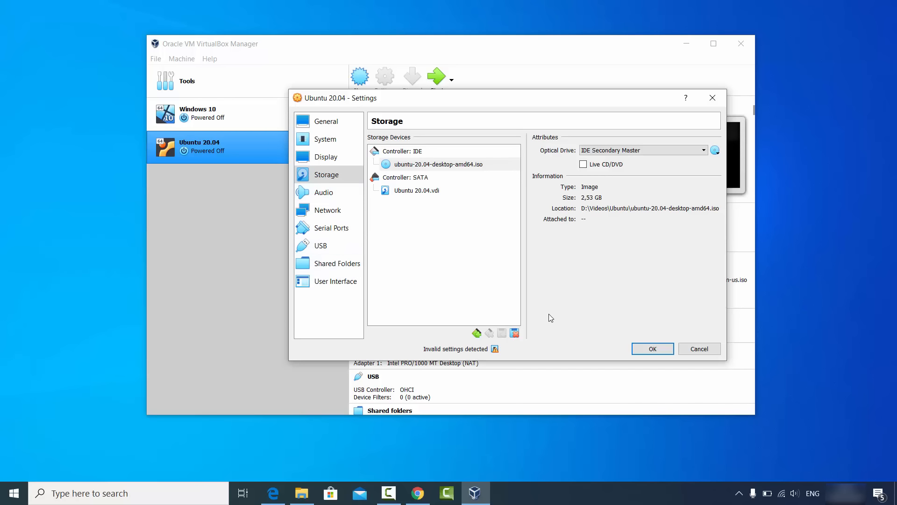
left_click(642, 348)
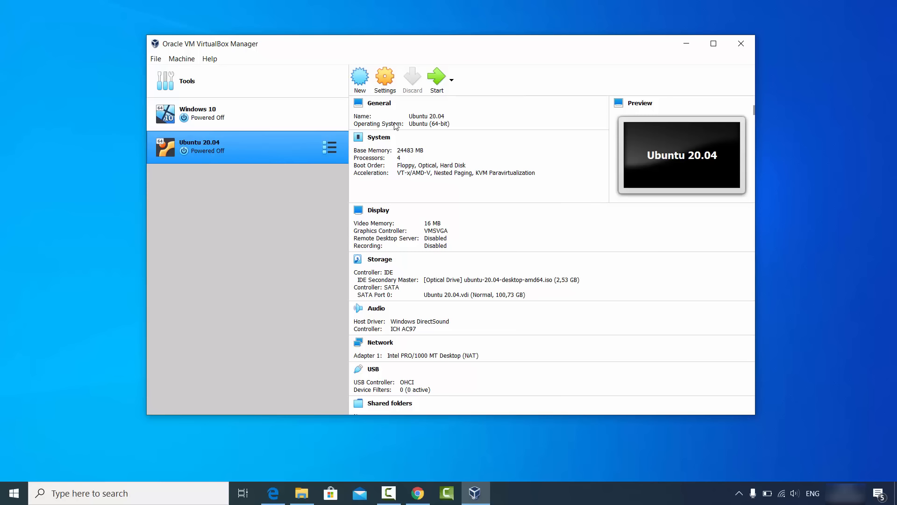
Step: Start the Ubuntu 20.04 machine, dismiss its keyboard and mouse notices, and begin installing Ubuntu in English
left_click(437, 77)
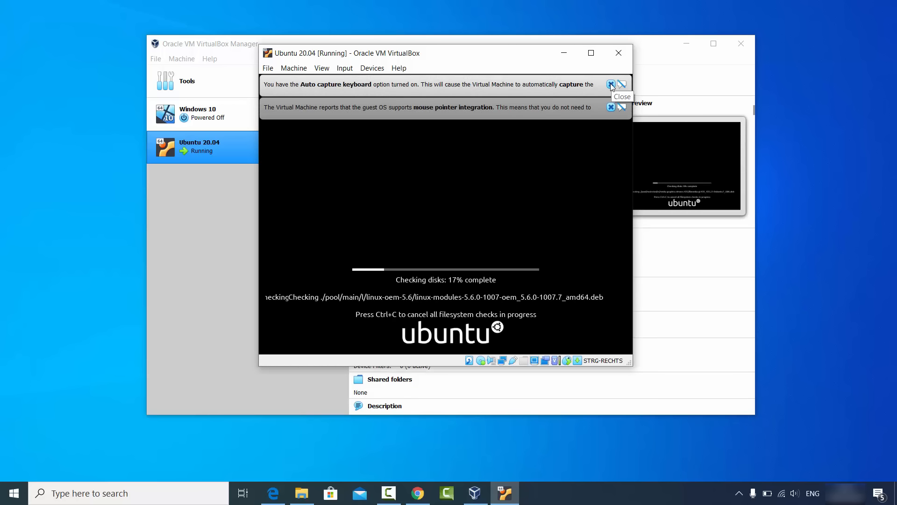
left_click(611, 84)
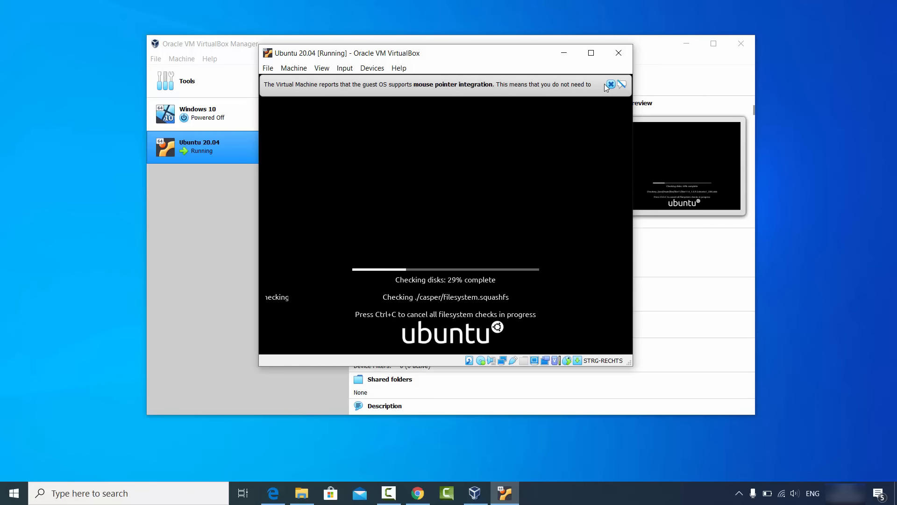
left_click(611, 85)
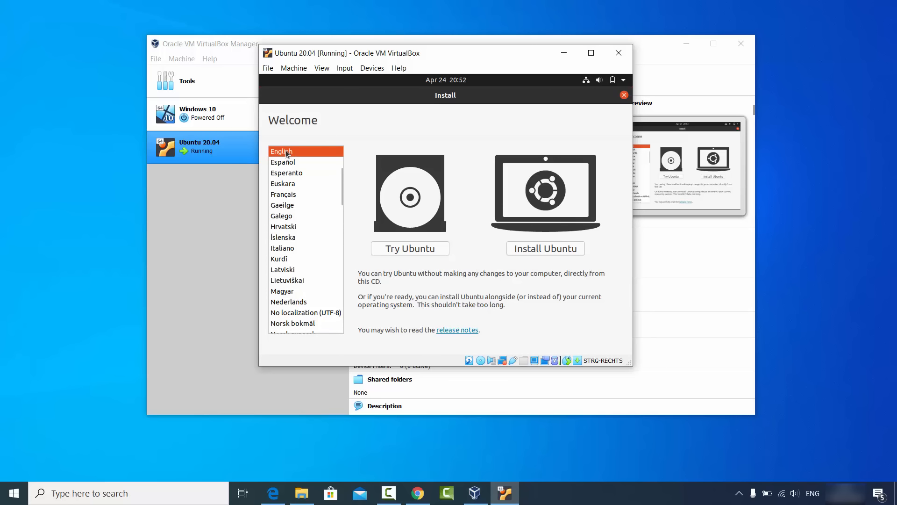
left_click(538, 249)
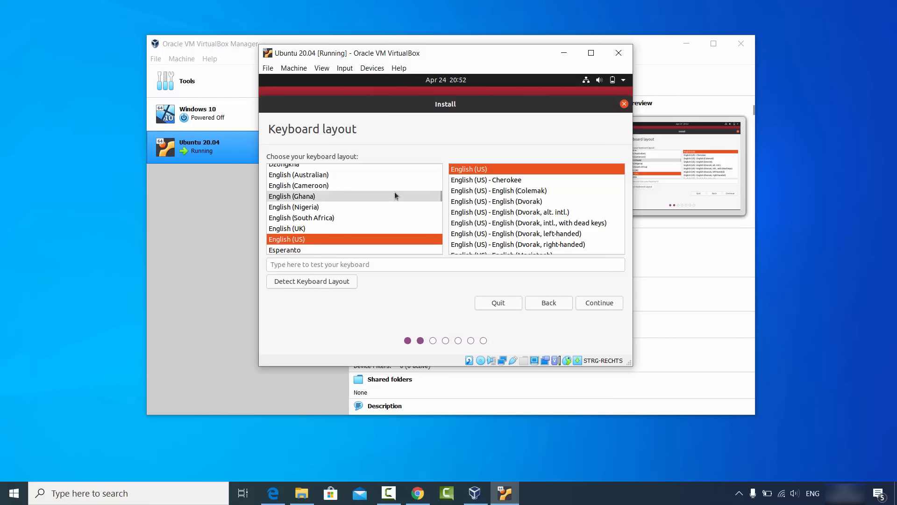
Step: Choose the standard German keyboard layout and continue to the updates and other software options
left_click(440, 196)
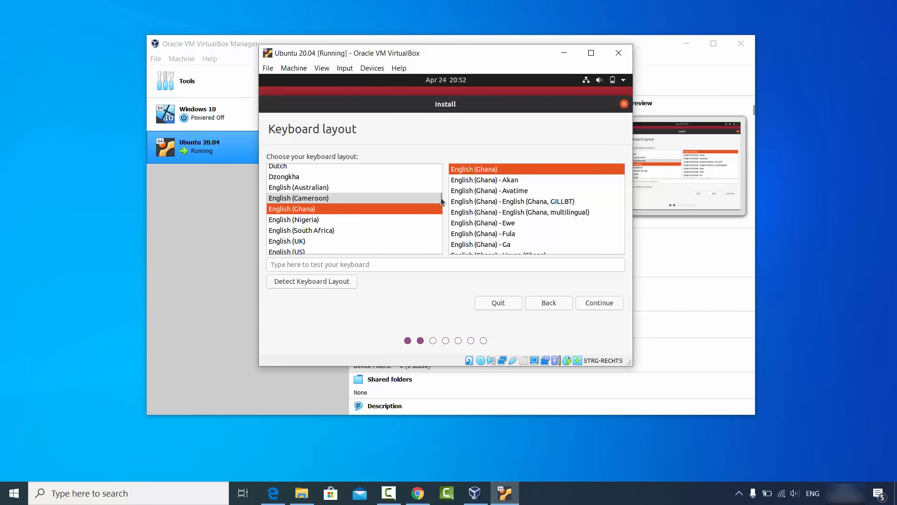
left_click(328, 226)
type("g")
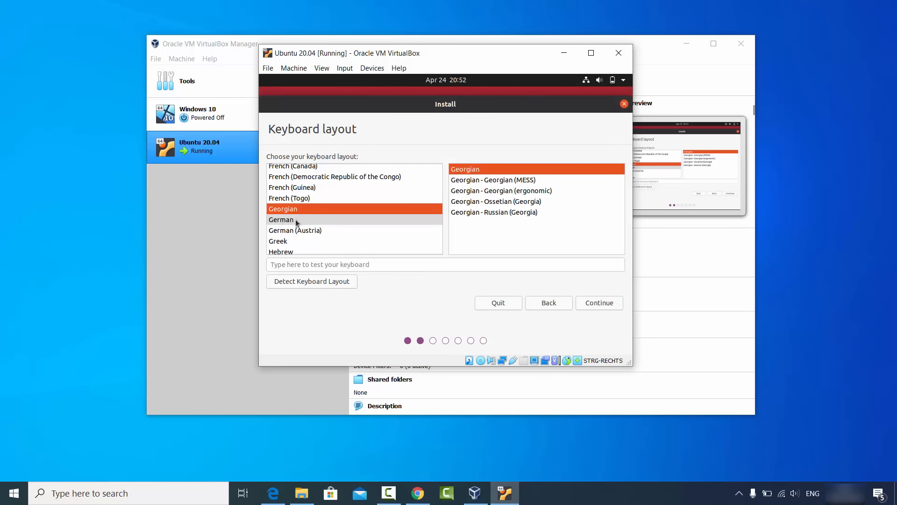
left_click(291, 220)
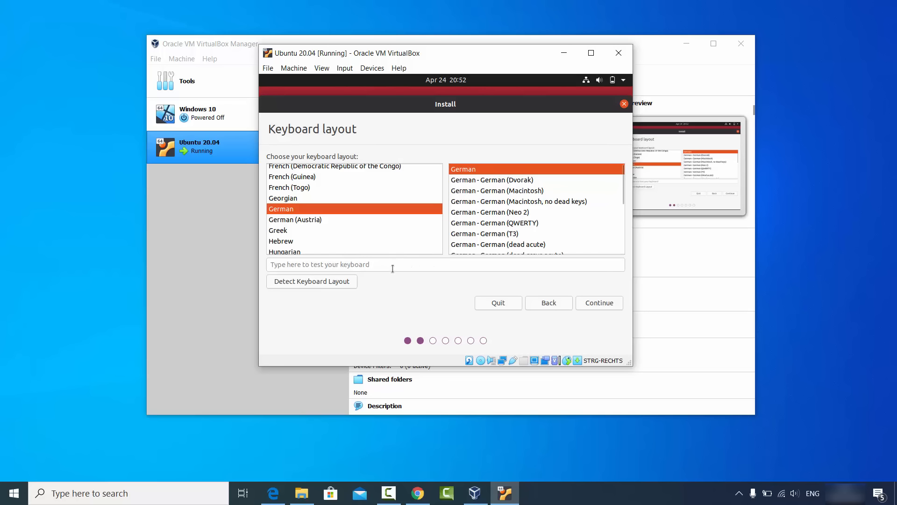
left_click(336, 264)
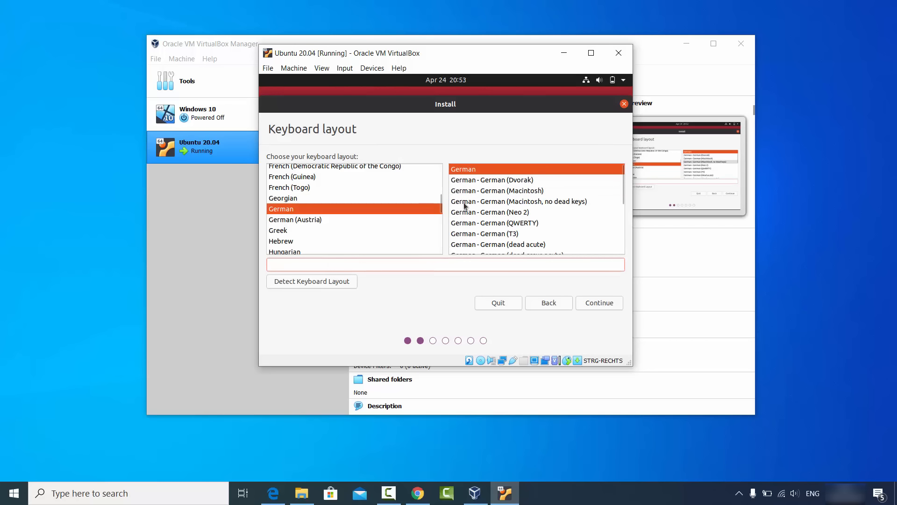
left_click(594, 302)
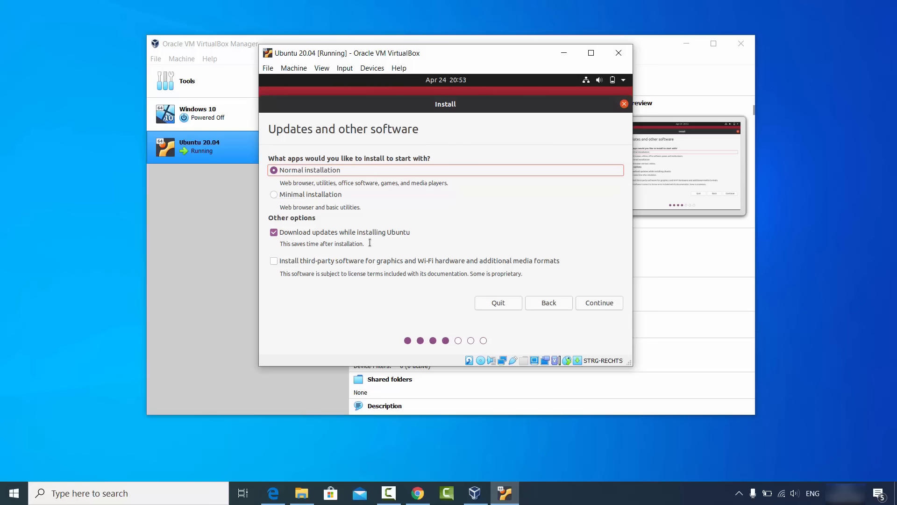
Step: Include third-party software in the installation, install Ubuntu with the disk erased, and approve writing the changes to the disk
left_click(275, 262)
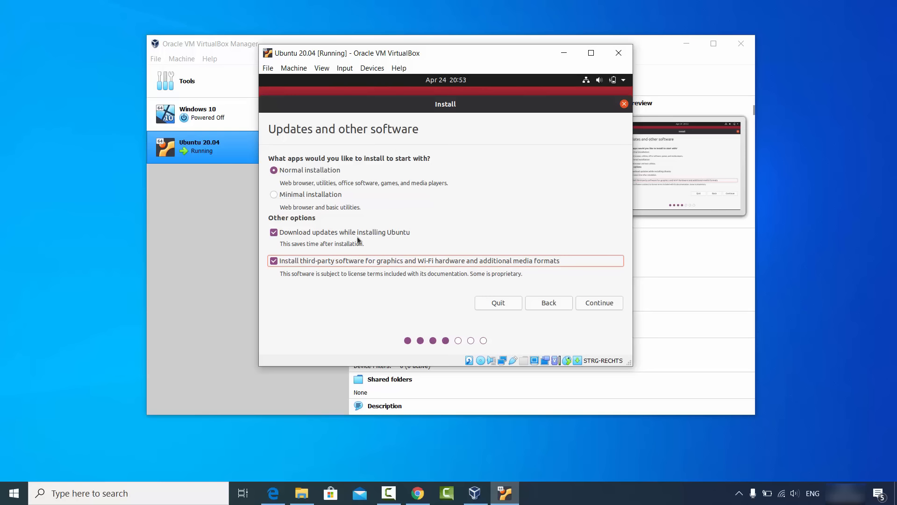
left_click(591, 304)
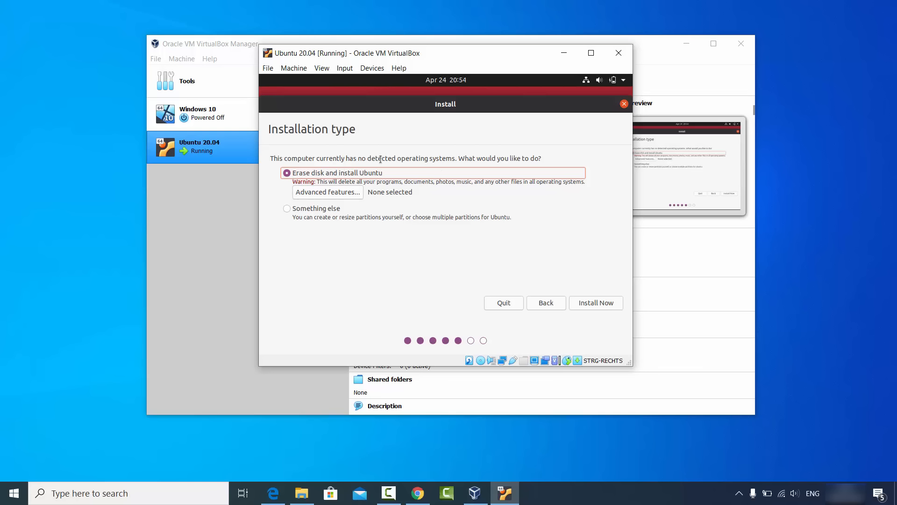
left_click(596, 303)
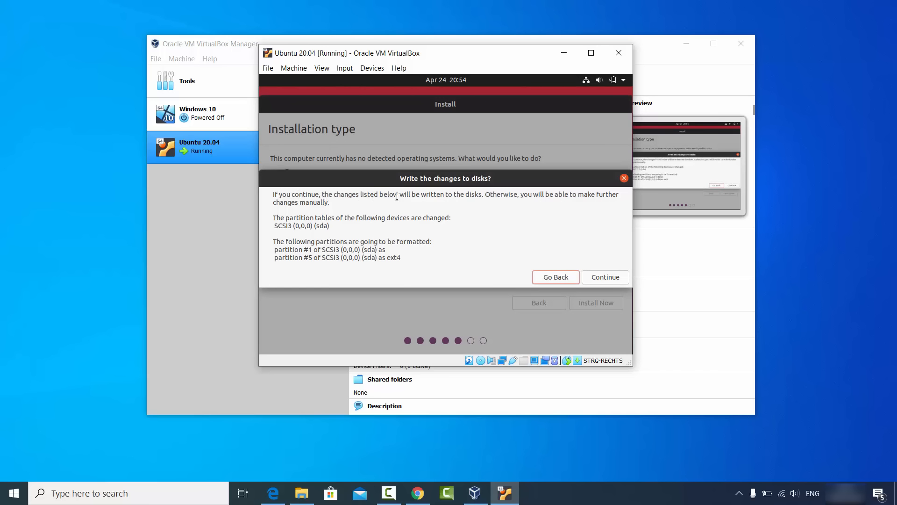
left_click(612, 278)
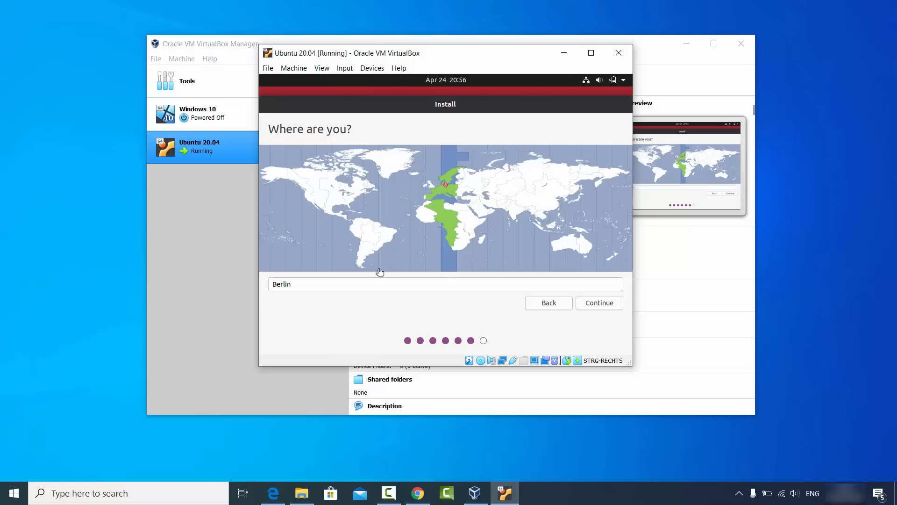
Step: Accept Berlin as the location and set the user's name, computer name and username to codebind
left_click(592, 303)
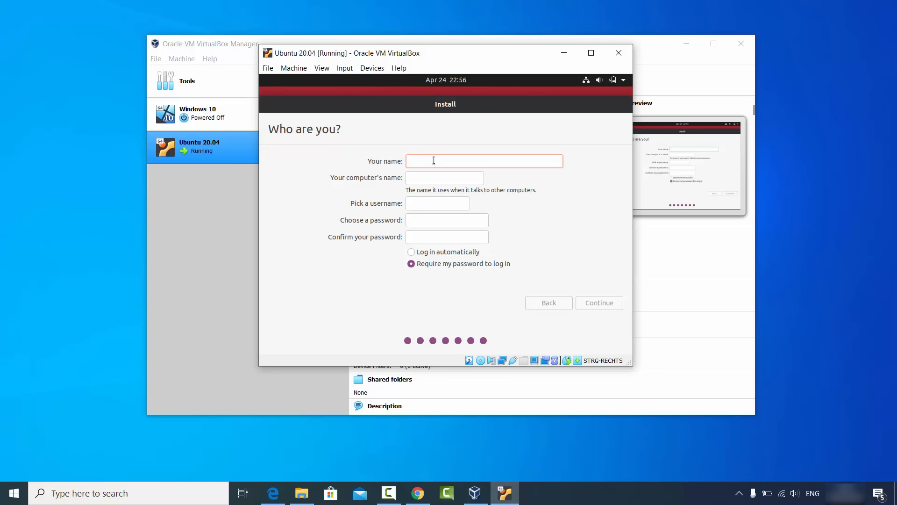
type("codebind")
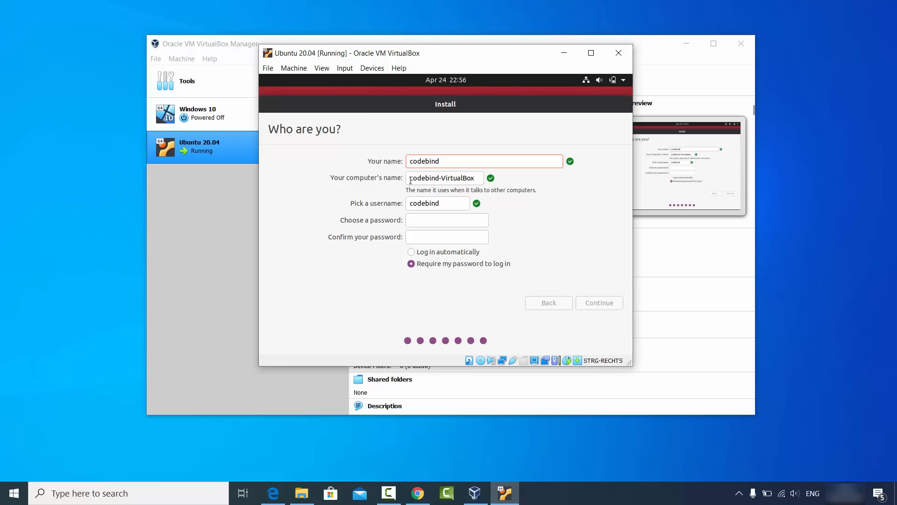
double_click(452, 178)
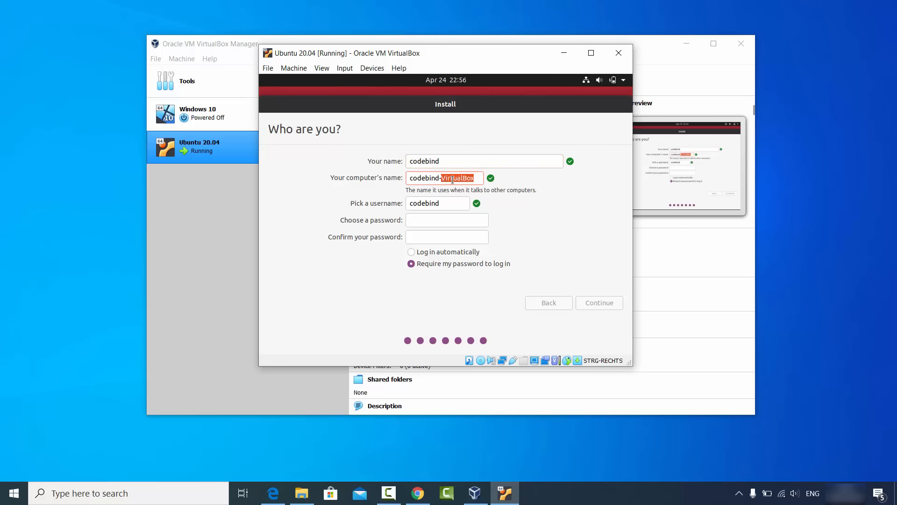
key("BackSpace")
key("BackSpace")
left_click(443, 203)
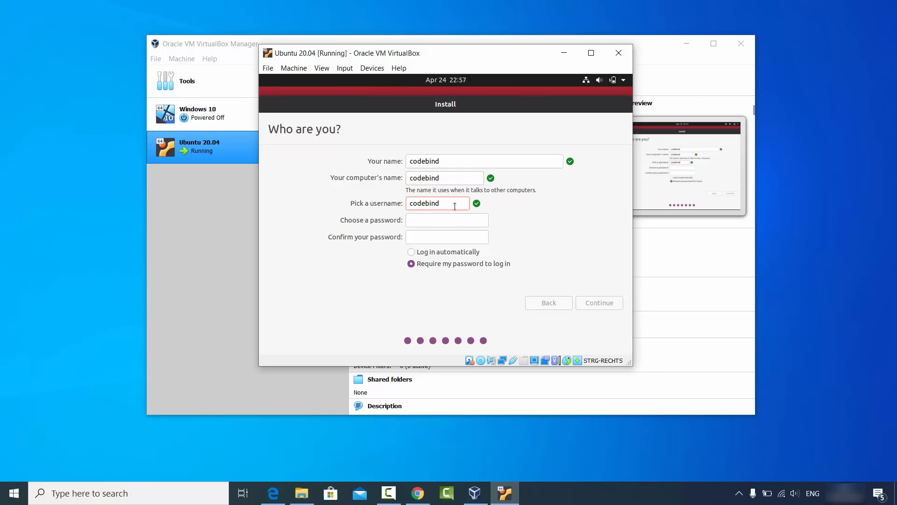
Step: Enter and confirm the account password, keep it required for login, and continue the installation
left_click(449, 218)
type("123456")
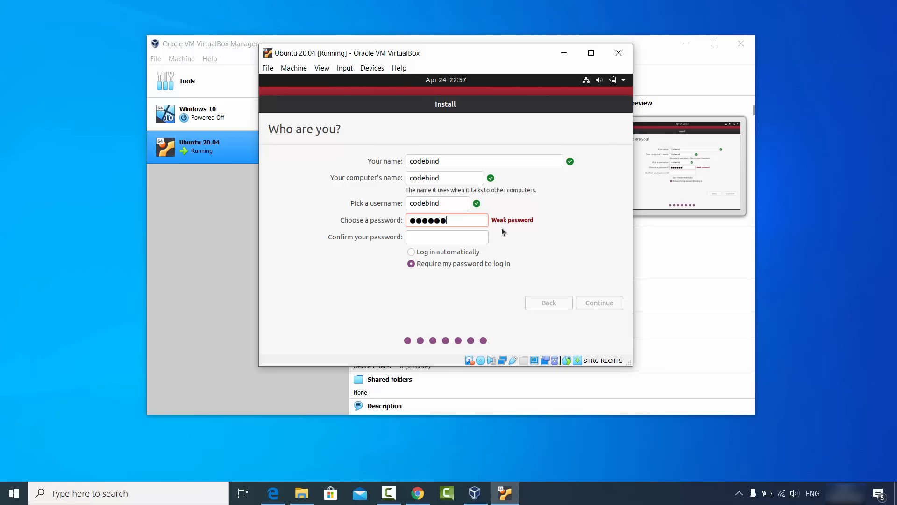
left_click(463, 237)
type("******")
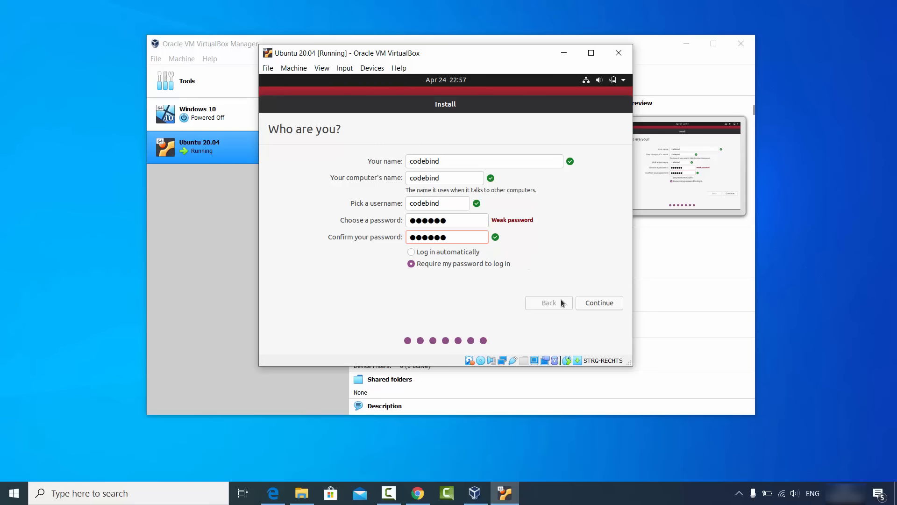
left_click(593, 303)
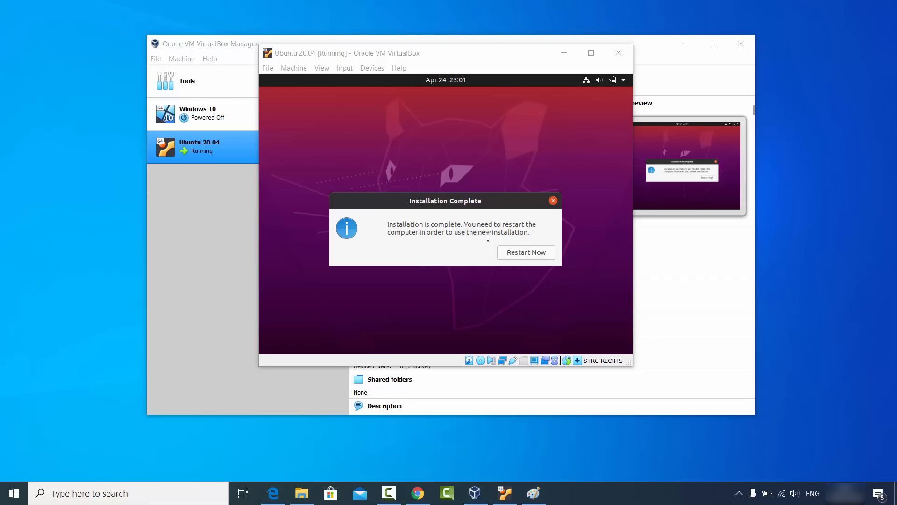
Step: Restart the machine into the new installation and dismiss the mouse pointer integration notice
left_click(520, 253)
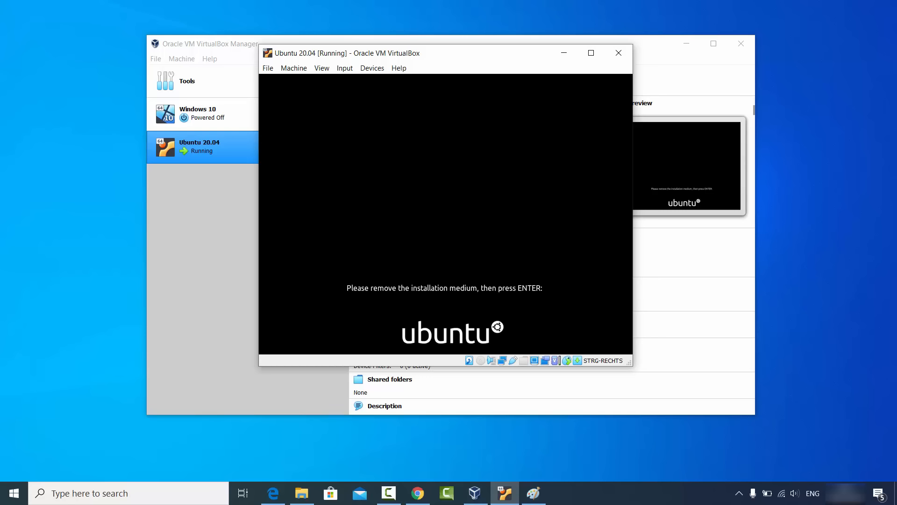
key("Return")
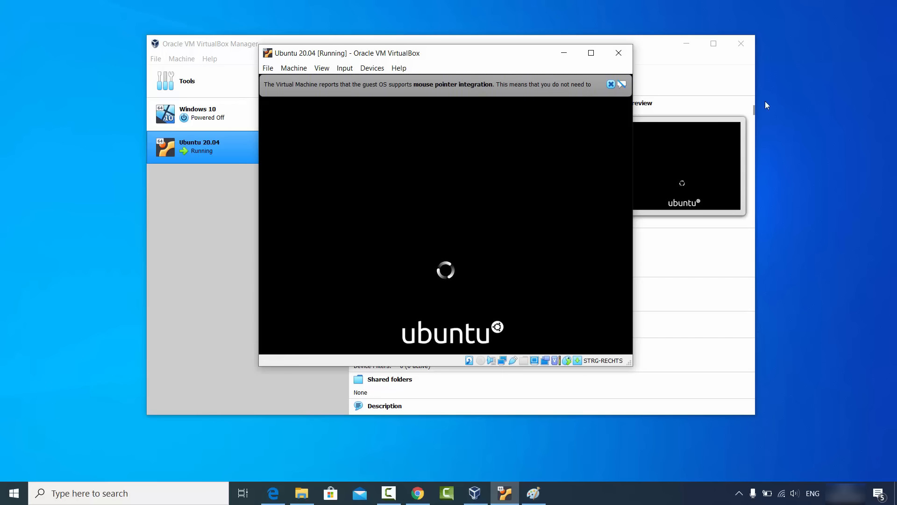
left_click(611, 84)
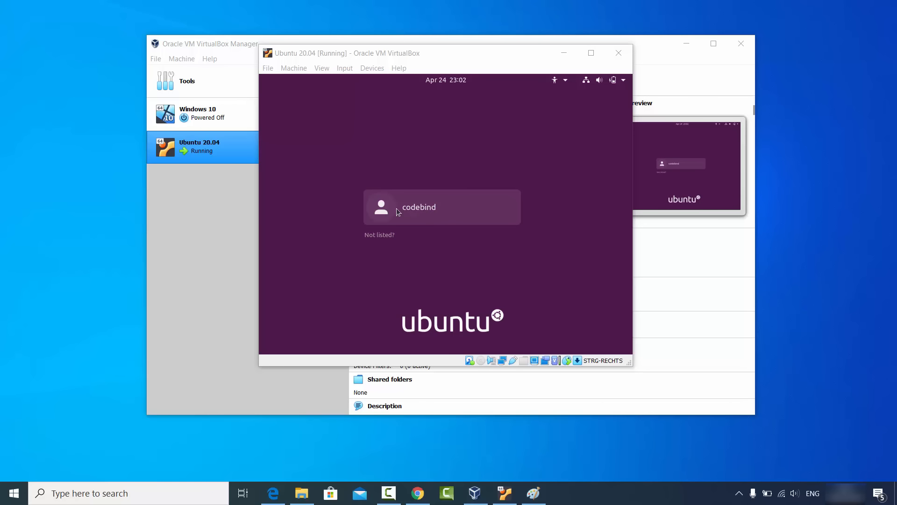
Step: Log in to Ubuntu as codebind with the account password
left_click(424, 207)
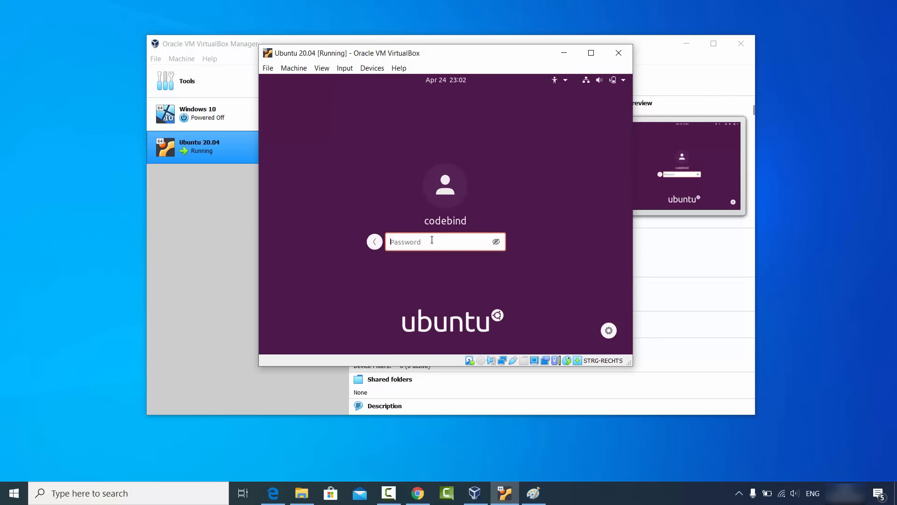
type("••••••")
key("Return")
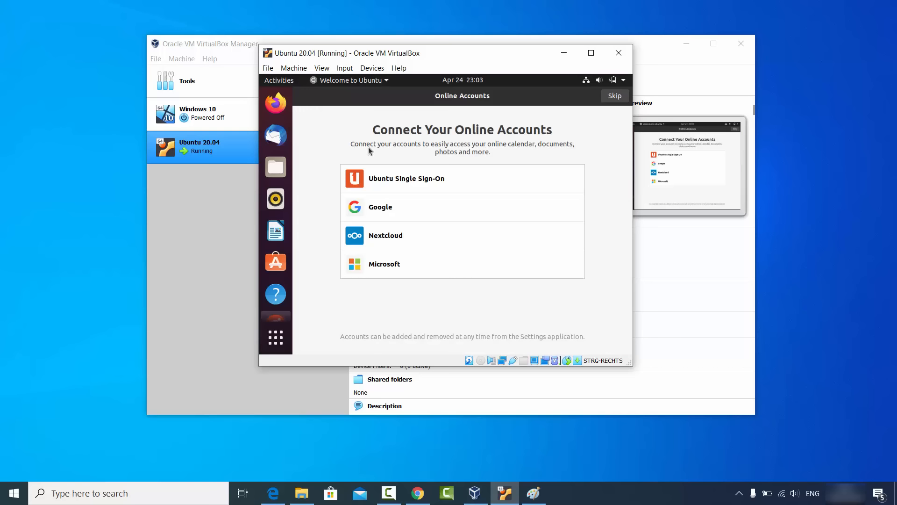
Step: Complete the Ubuntu welcome setup, skipping online accounts and Livepatch and keeping the default system info and location settings
left_click(615, 96)
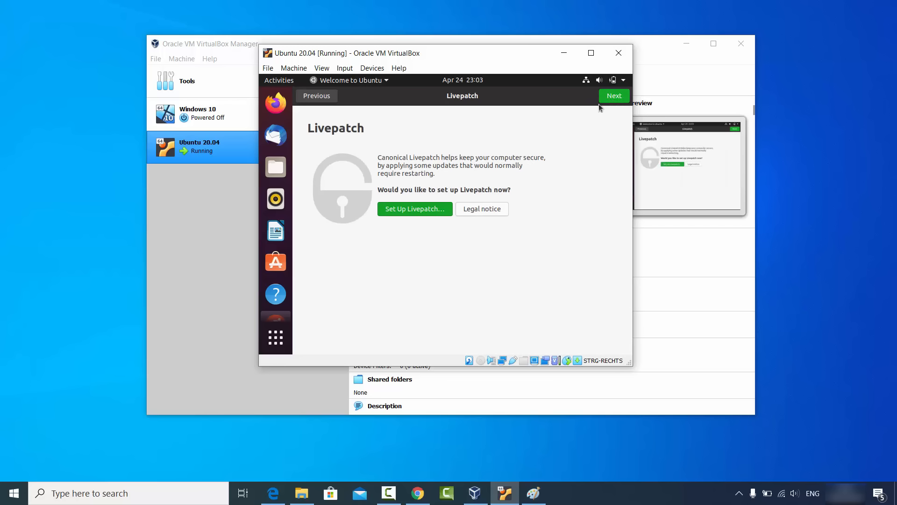
left_click(613, 99)
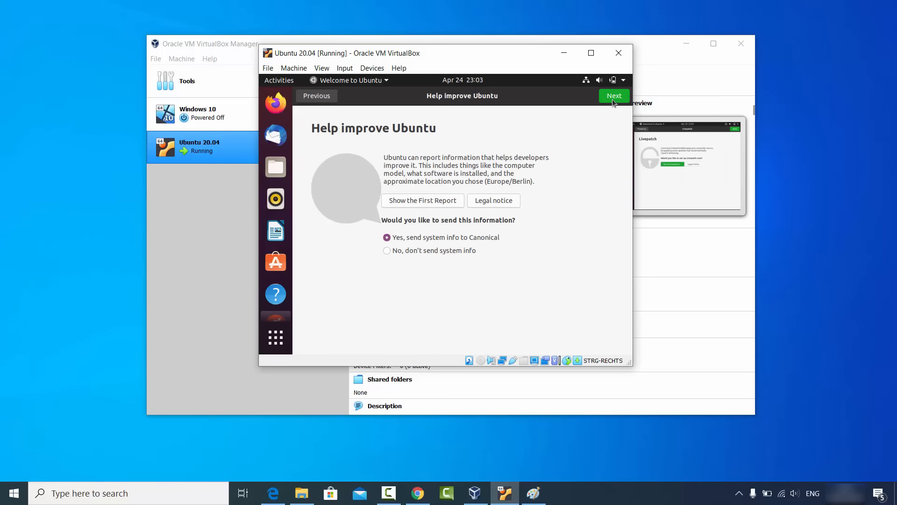
left_click(612, 100)
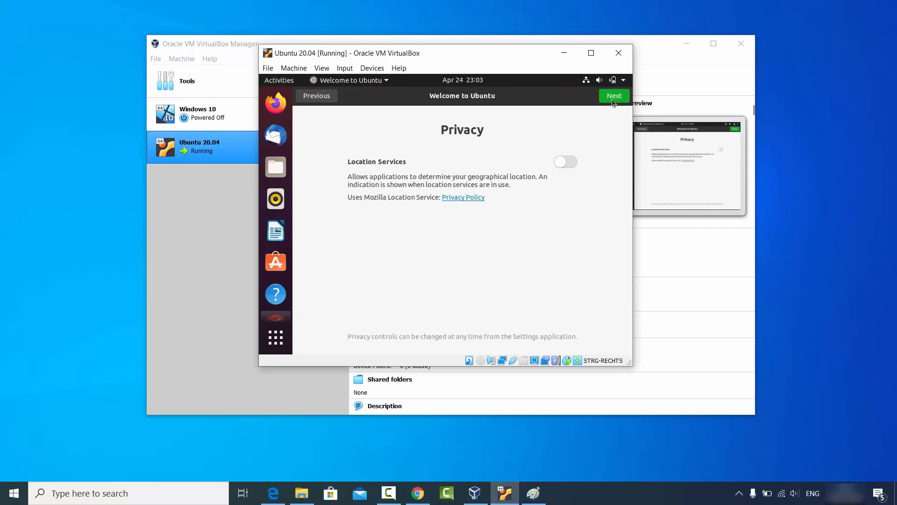
left_click(611, 98)
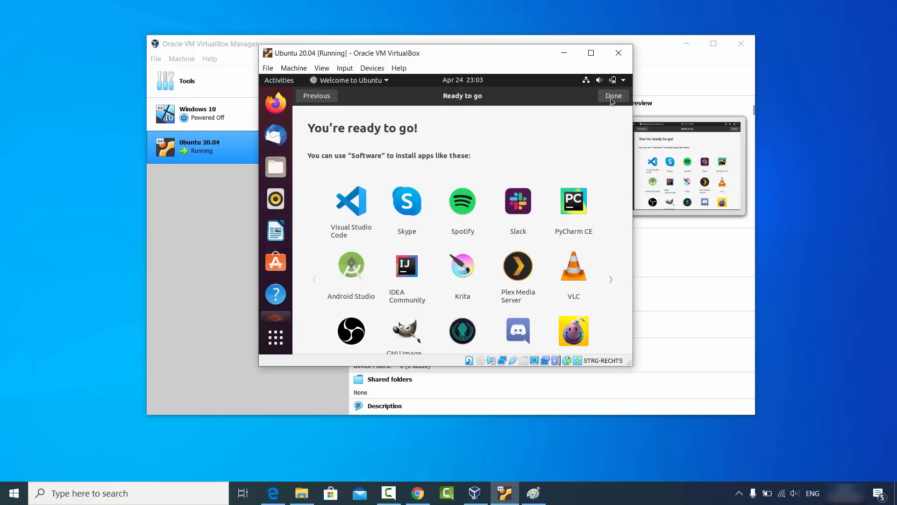
left_click(610, 98)
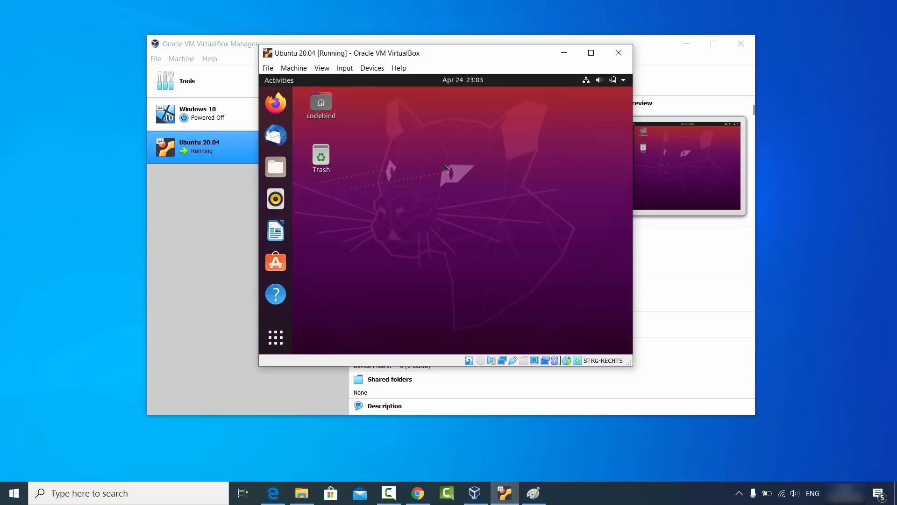
Step: Resize the virtual machine's window slightly larger and open Terminal by searching the applications for "terminal"
left_click(591, 53)
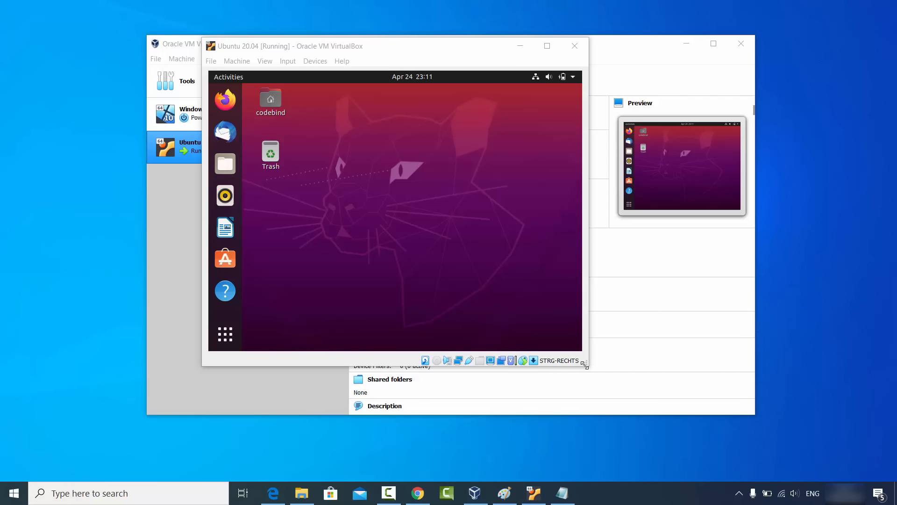
left_click_drag(585, 365, 590, 366)
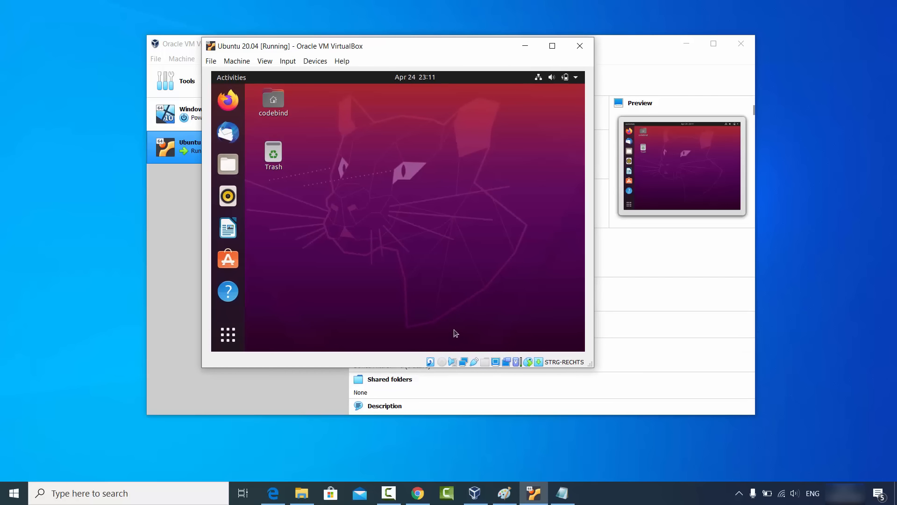
left_click(229, 333)
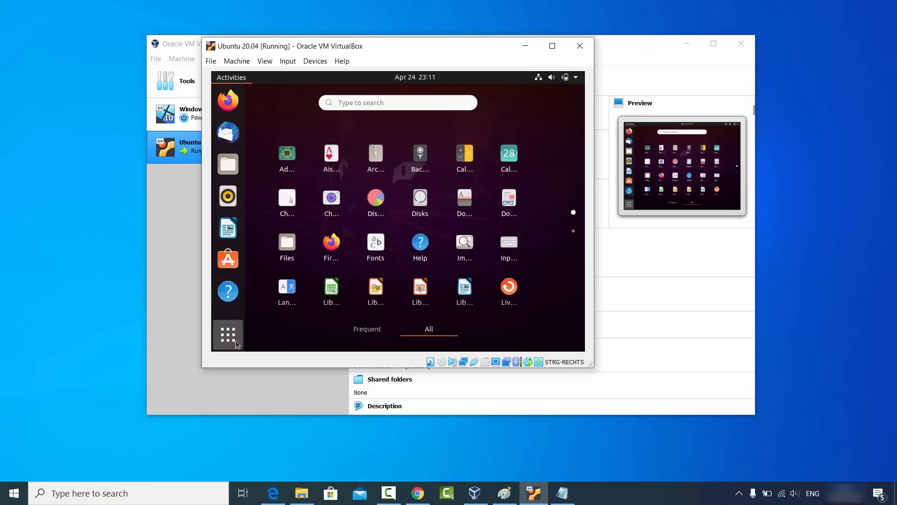
left_click(395, 102)
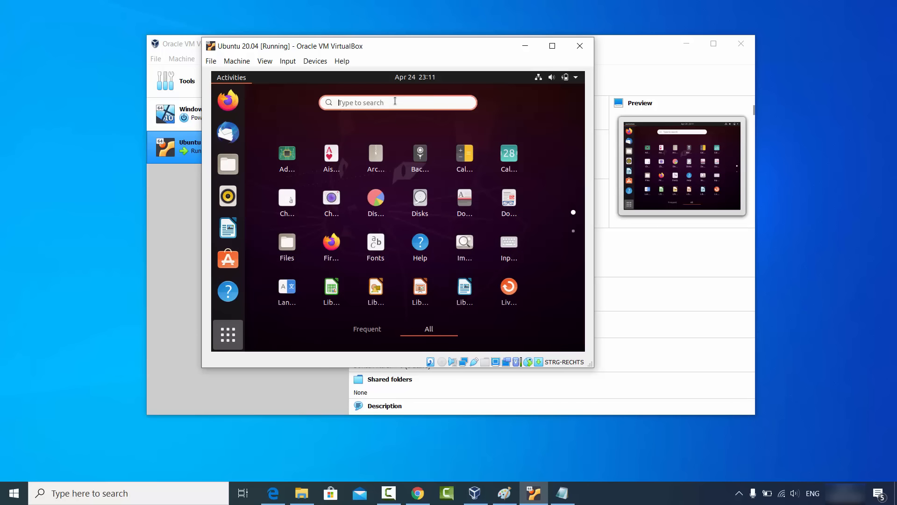
type("termi")
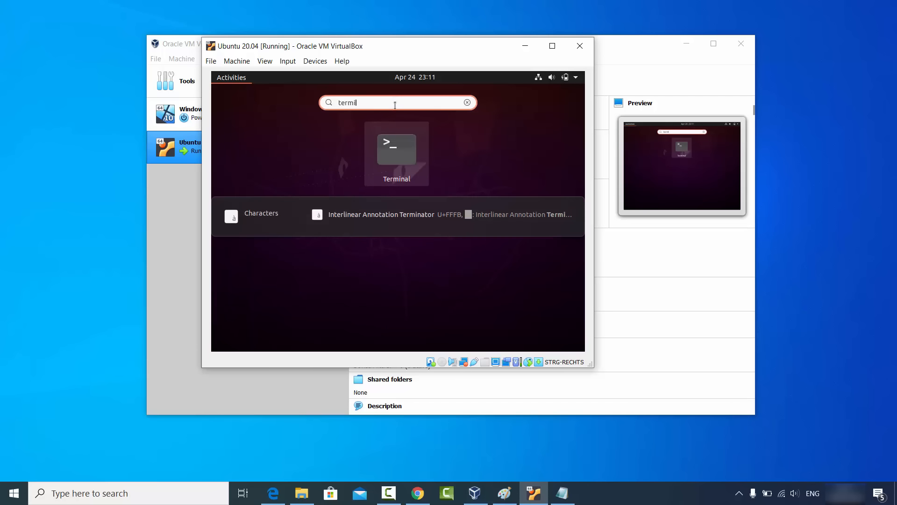
type("nal")
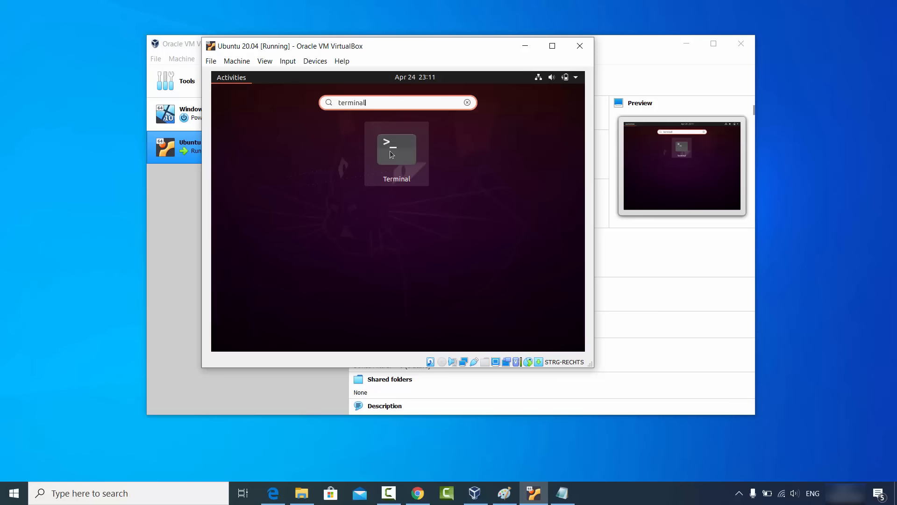
left_click(396, 151)
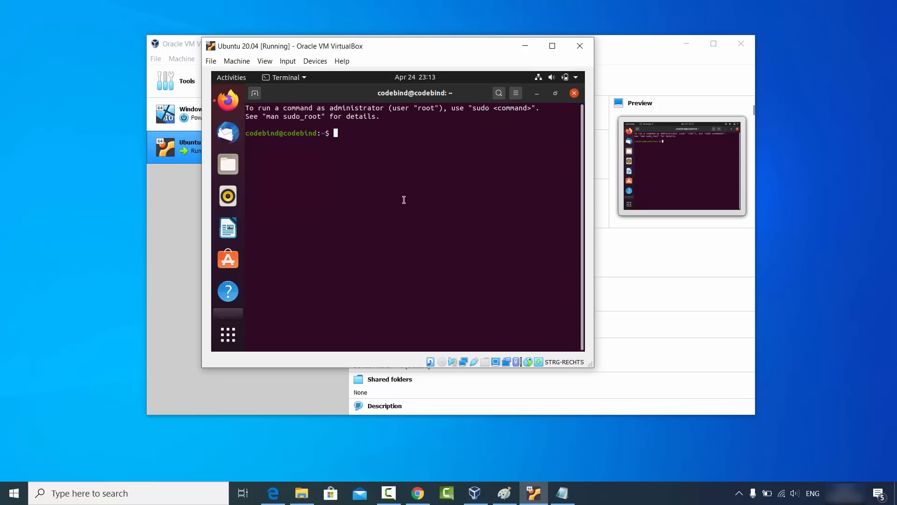
Step: Run sudo apt install build-essential dkms linux-headers-$(uname -r), enter the sudo password, and accept the package installation
type("sudo apt install build-essential dkms linux-headers-$(uname -r)")
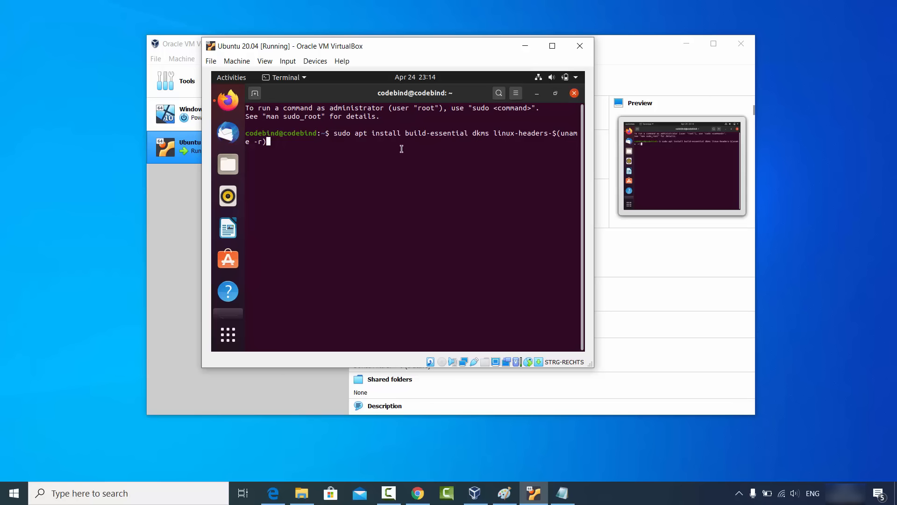
key("Return")
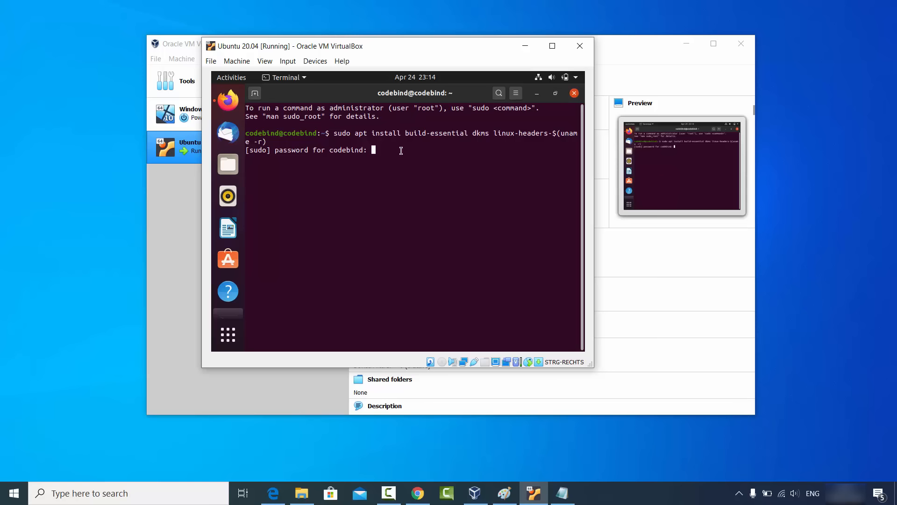
key("Return")
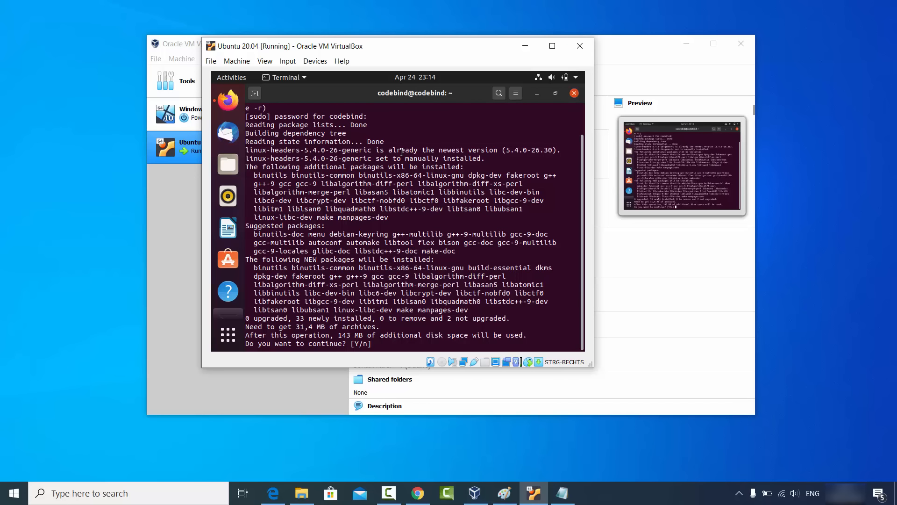
type("y")
key("Return")
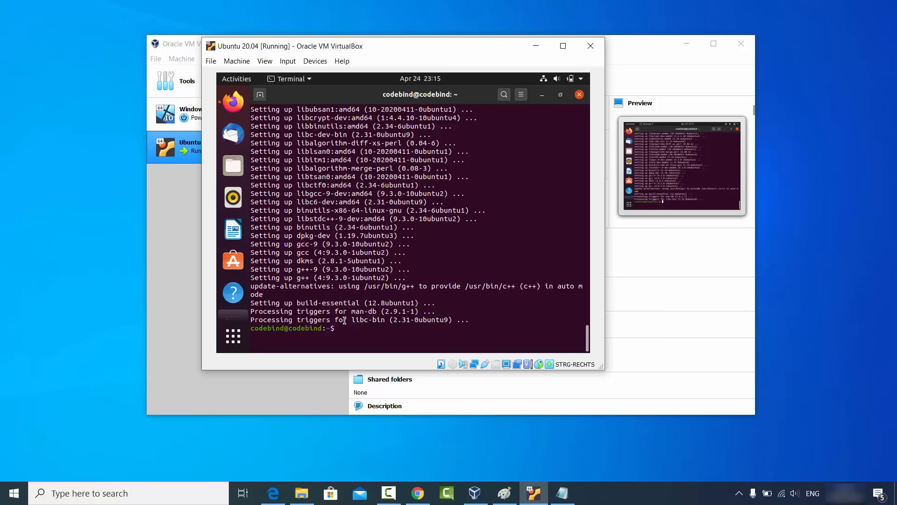
Step: Close Terminal and insert the Guest Additions CD image into the virtual machine
left_click(579, 95)
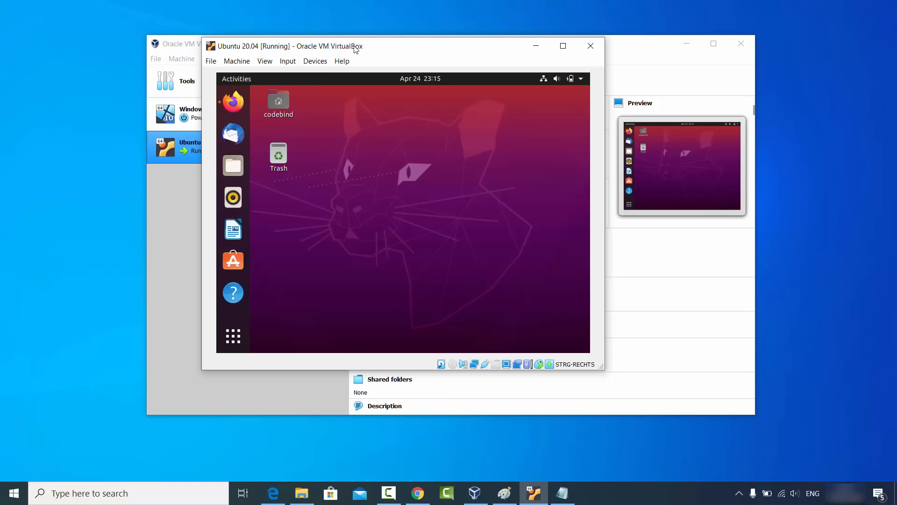
left_click(315, 61)
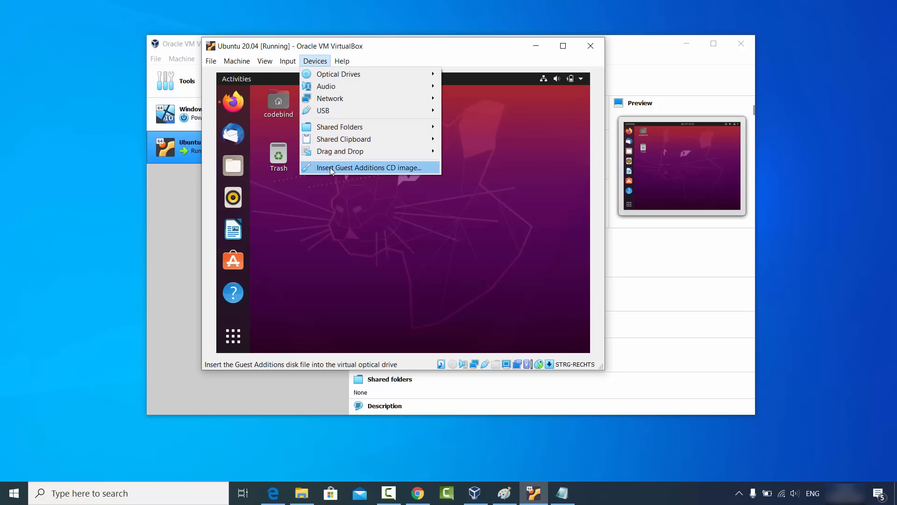
left_click(382, 171)
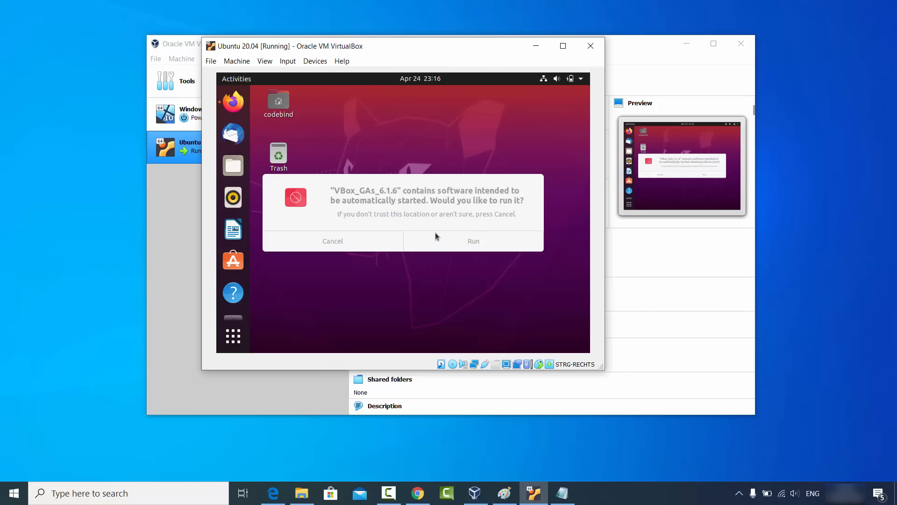
Step: Run the Guest Additions installer from the inserted CD, authenticate with the account password, and close the finished installation window
left_click(473, 243)
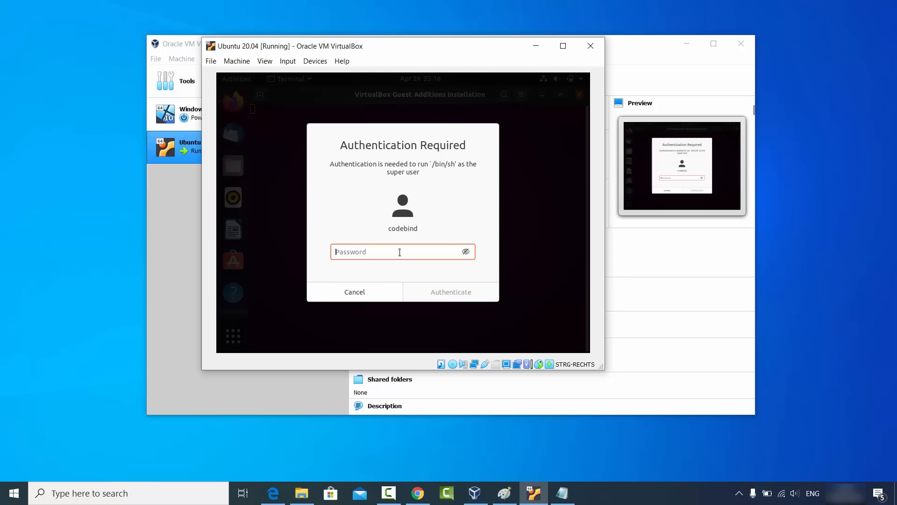
type("******")
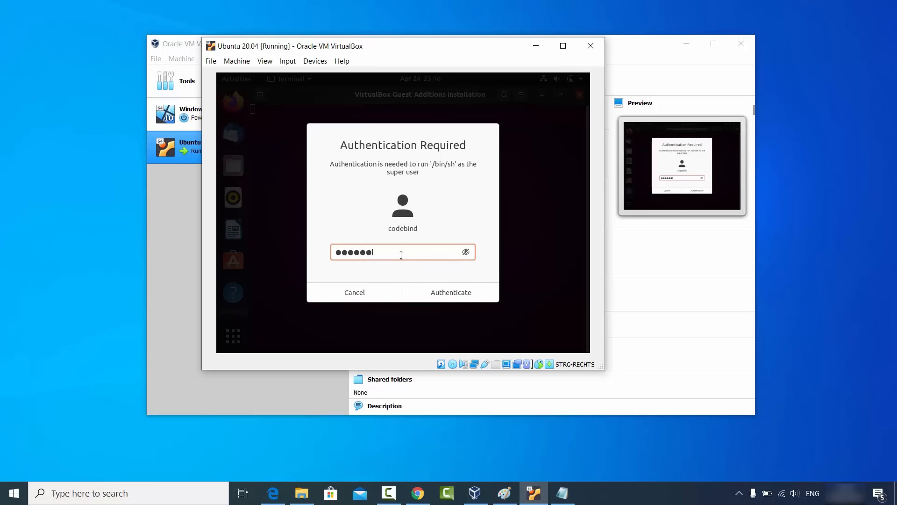
left_click(443, 294)
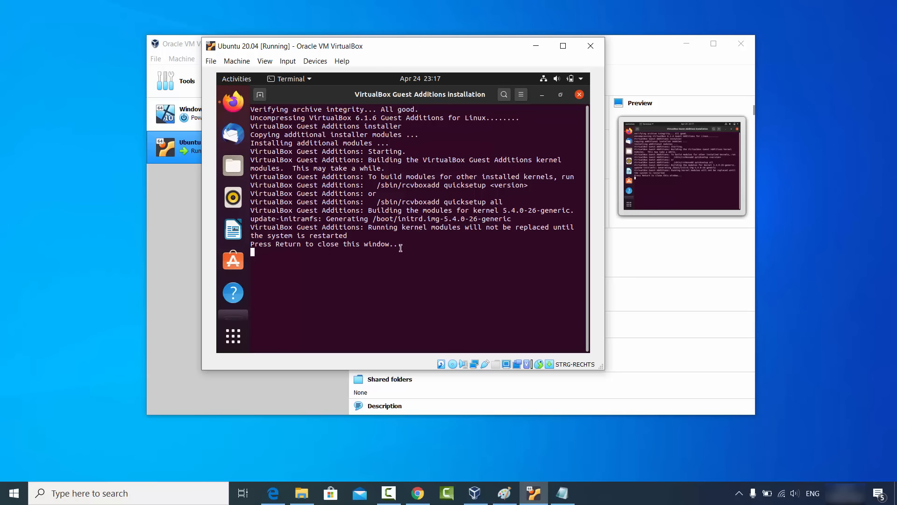
key("Return")
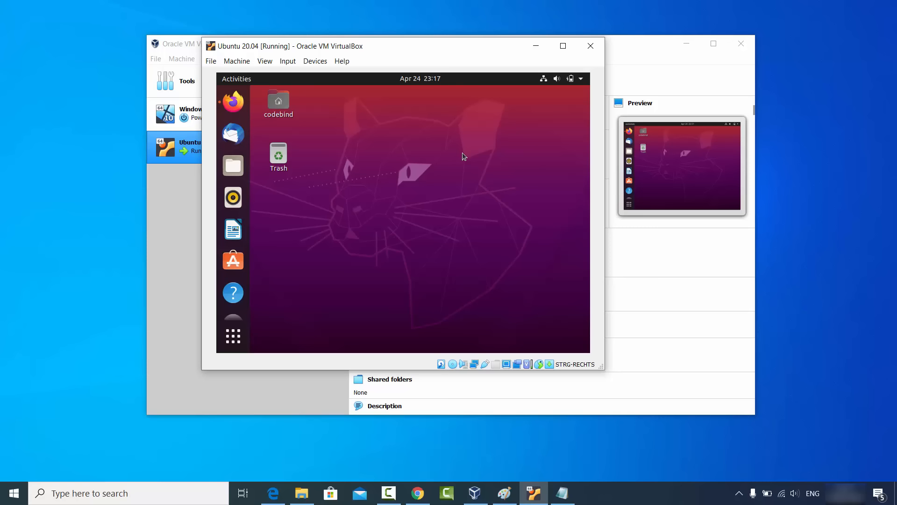
Step: Power off the Ubuntu virtual machine from within the guest system
left_click(580, 79)
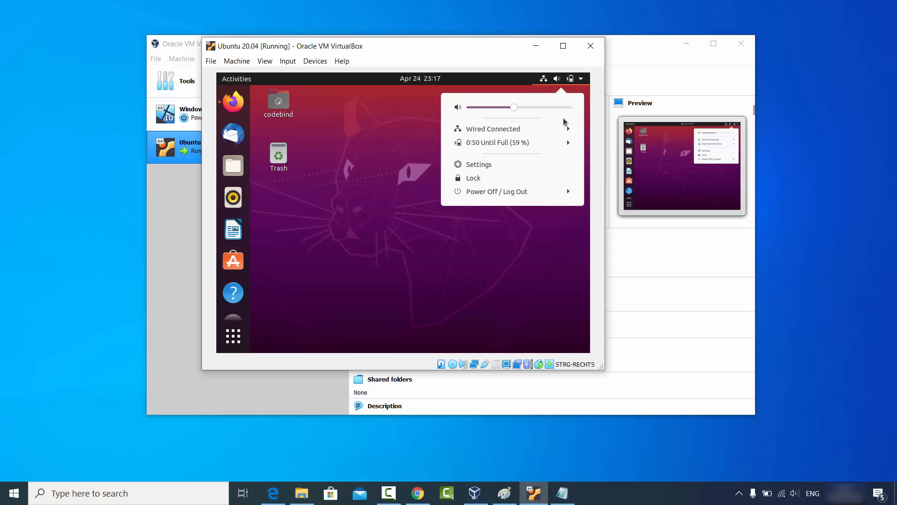
left_click(492, 195)
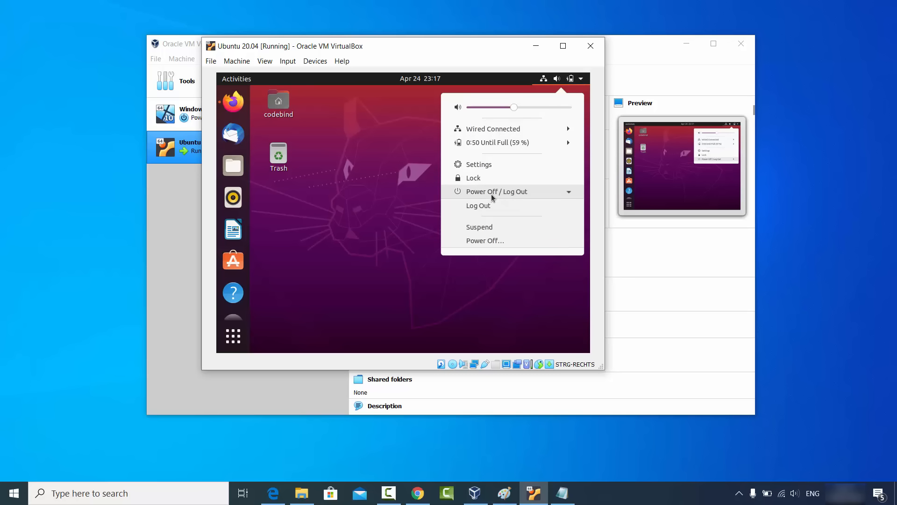
left_click(487, 241)
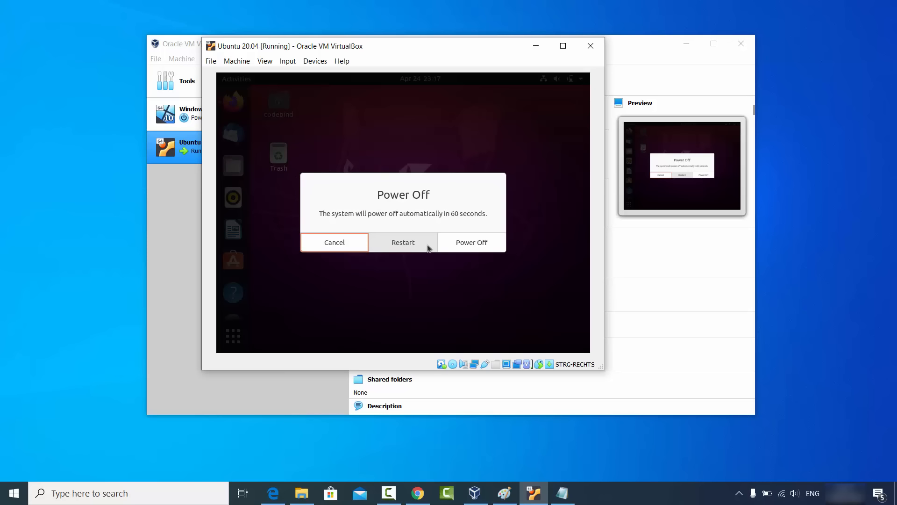
left_click(470, 244)
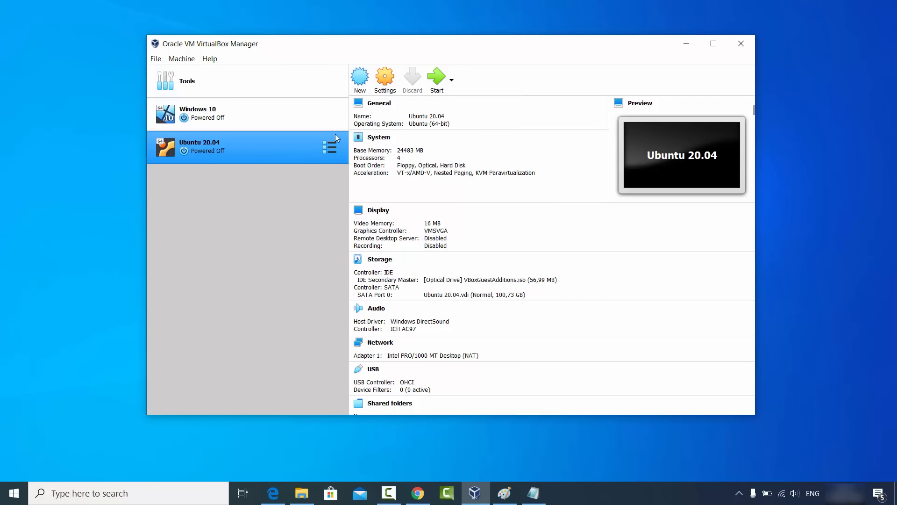
Step: Check the Shared Clipboard and Drag'n'Drop options in the Ubuntu 20.04 machine's advanced general settings, leaving them as they are
left_click(385, 78)
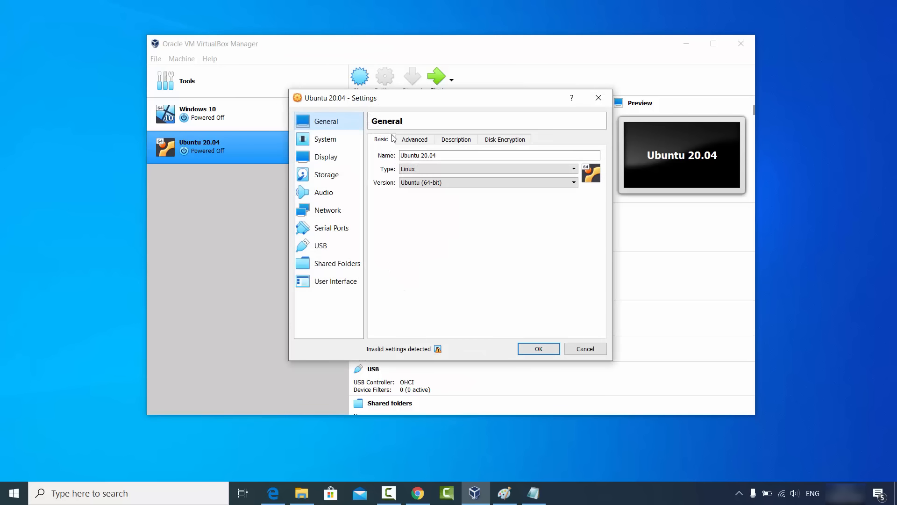
left_click(414, 141)
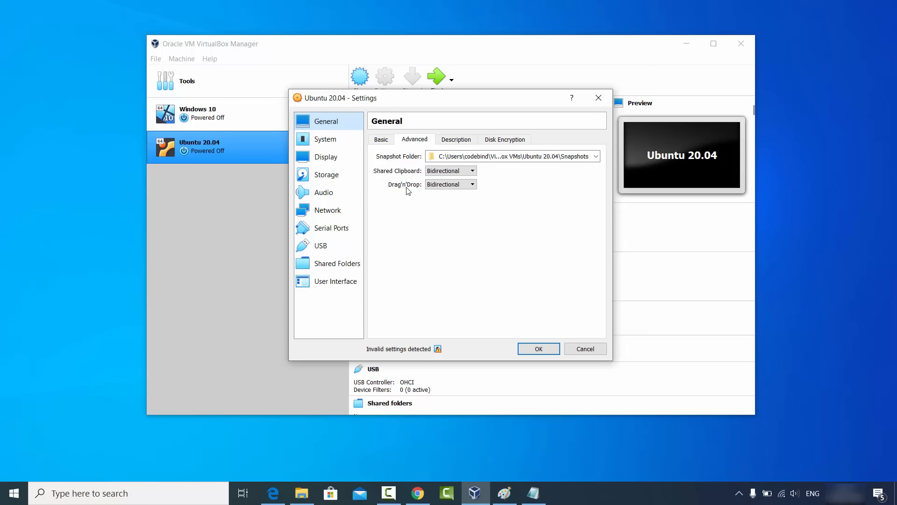
left_click(444, 185)
left_click(444, 185)
left_click(580, 351)
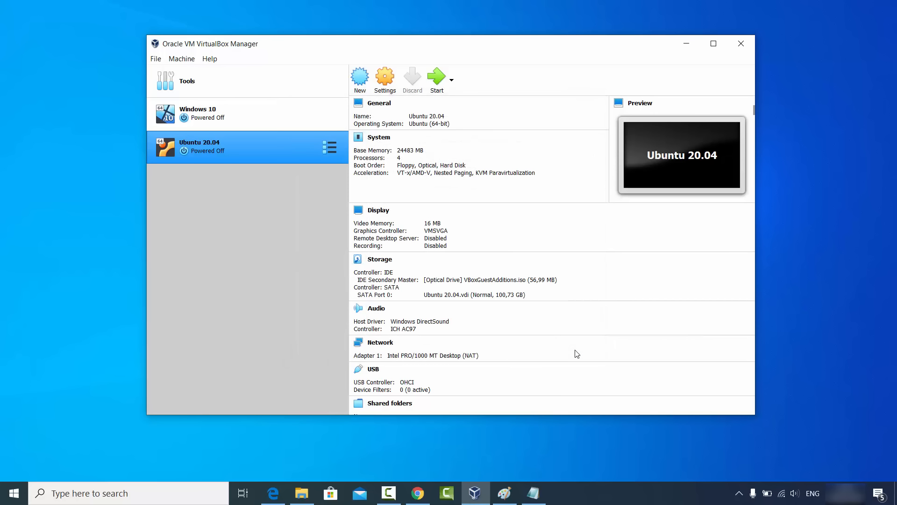
Step: Start the Ubuntu 20.04 virtual machine and log in to the desktop with the account password
left_click(435, 87)
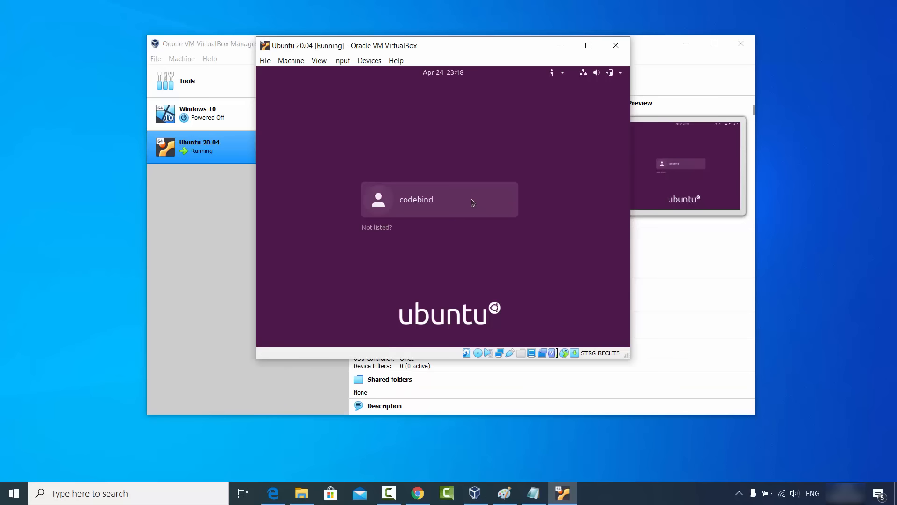
left_click(472, 202)
type("123456")
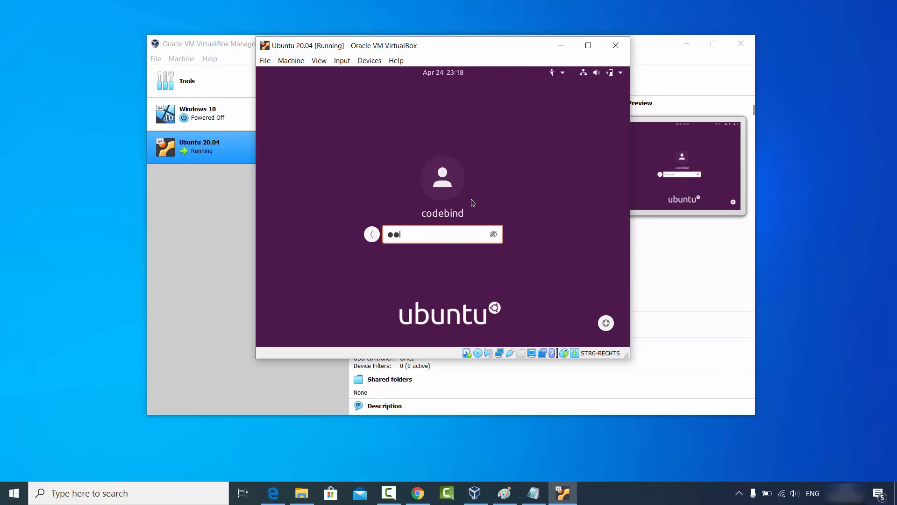
key("Return")
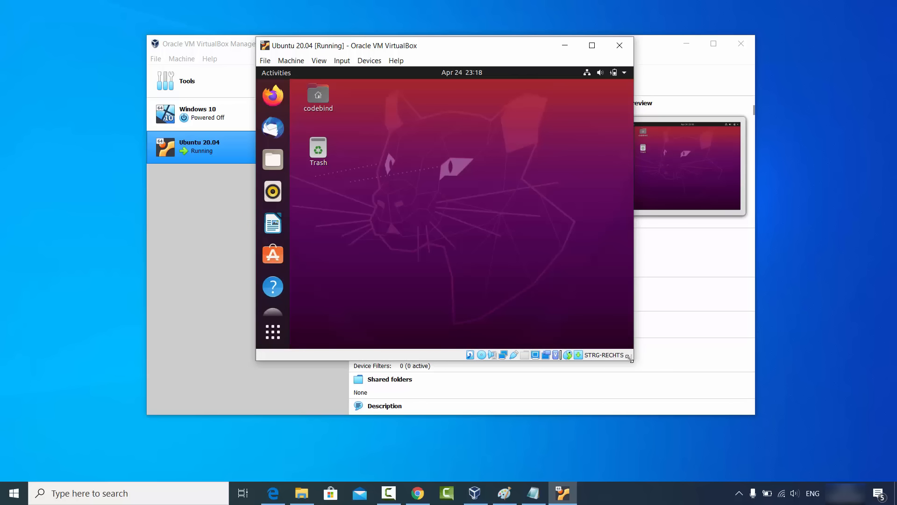
Step: Enlarge and maximize the virtual machine's window, and open Firefox maximized inside Ubuntu
left_click_drag(630, 359, 650, 370)
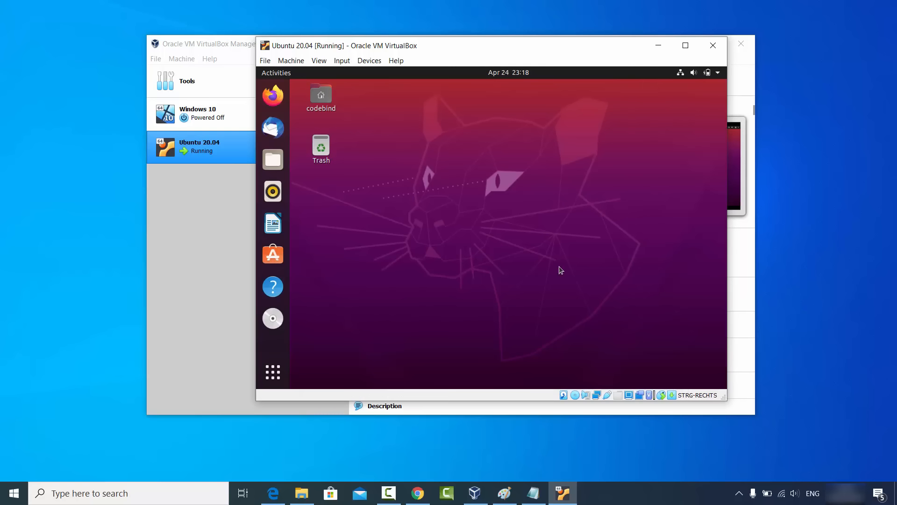
left_click(685, 47)
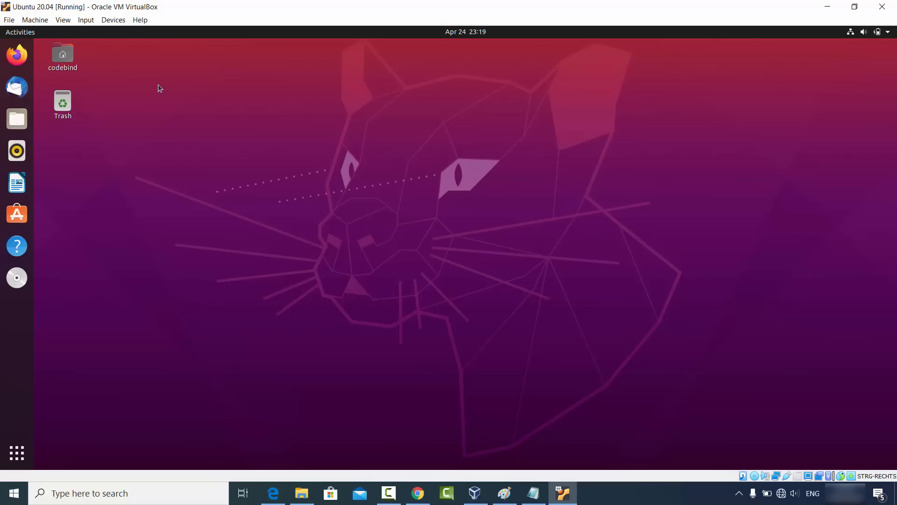
left_click(17, 55)
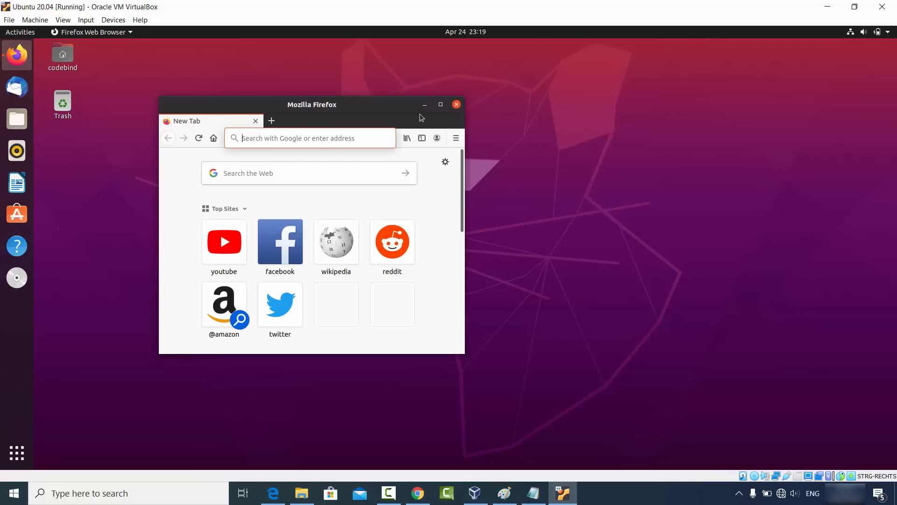
left_click(441, 105)
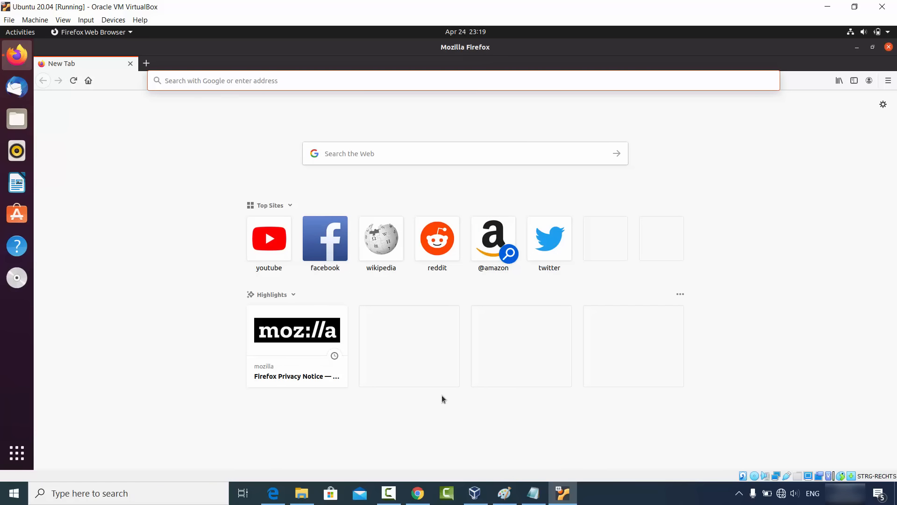
Step: Copy the virtualbox.org/wiki/Downloads address from Chrome on the Windows host and open it in Firefox inside the virtual machine
left_click(419, 490)
left_click(210, 34)
key("ctrl+c")
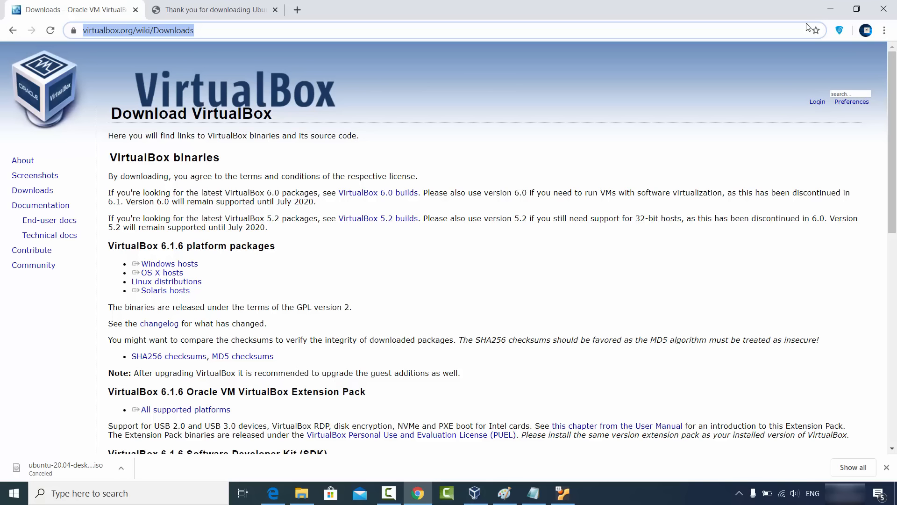
left_click(831, 9)
left_click(280, 83)
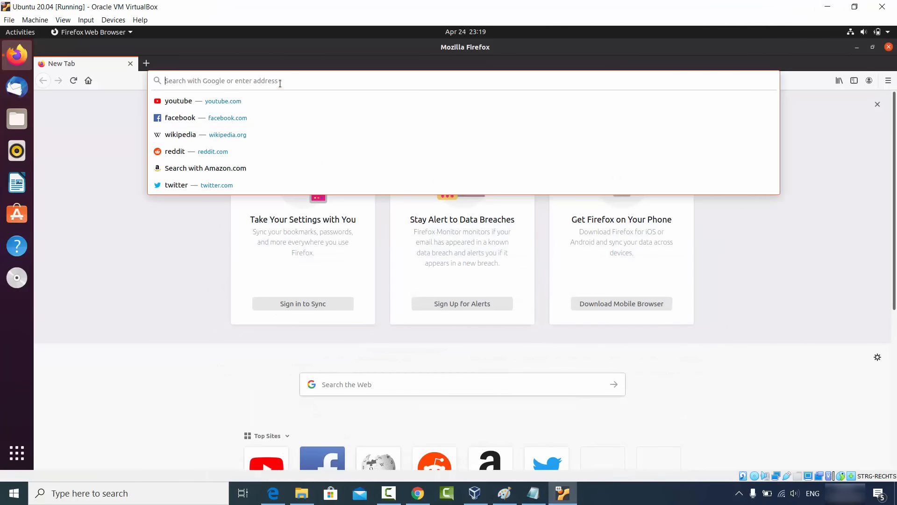
key("ctrl+v")
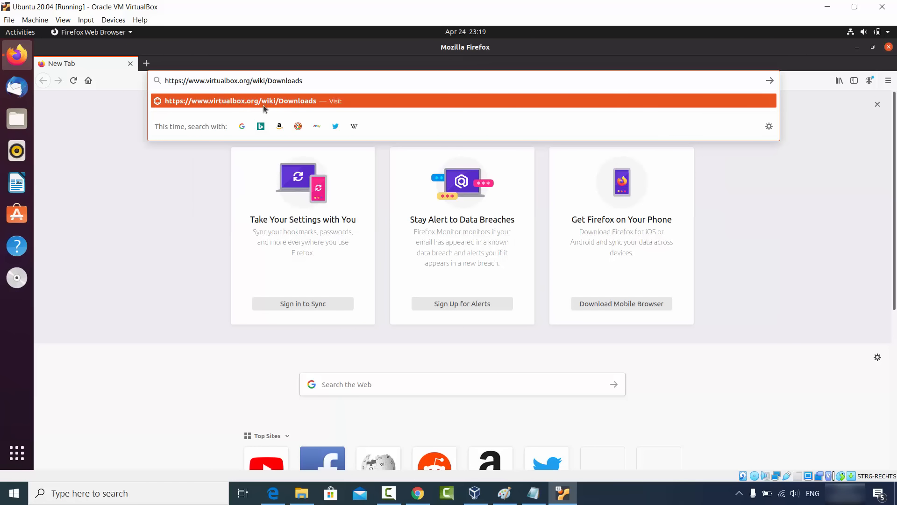
left_click(268, 102)
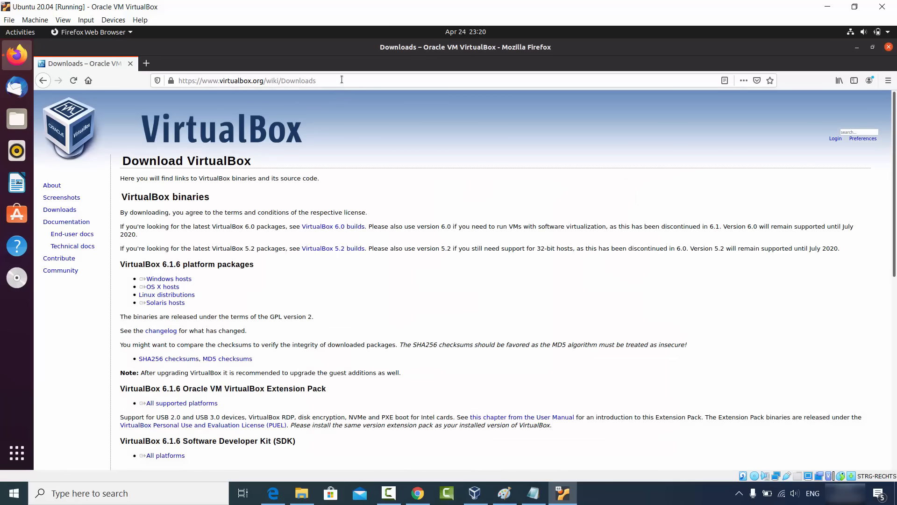
left_click(341, 80)
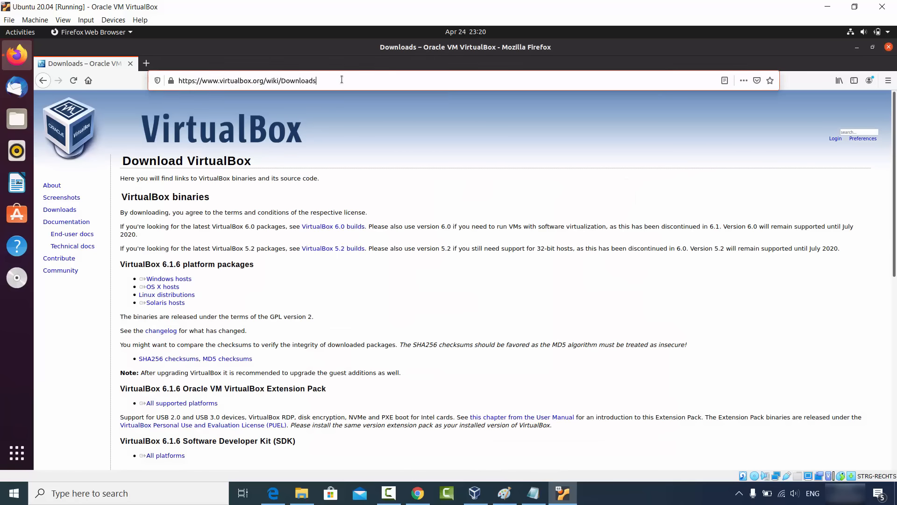
left_click(265, 244)
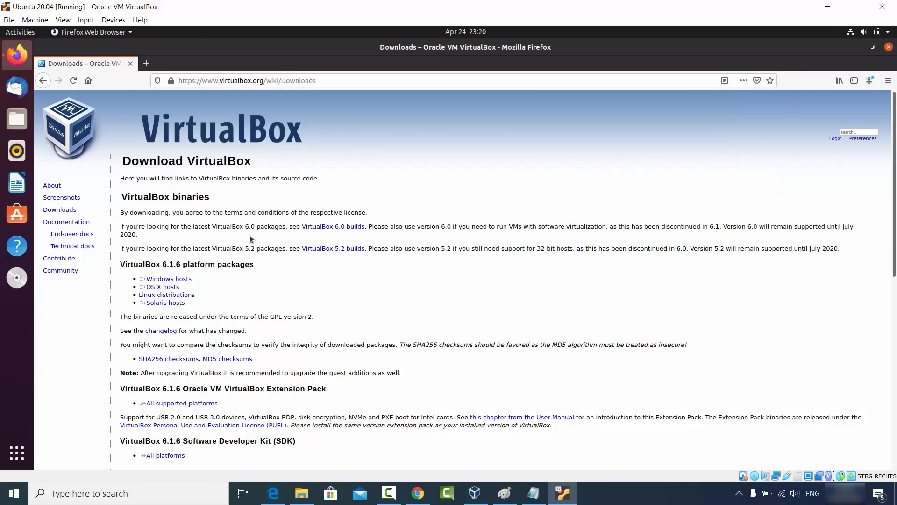
Step: Copy the "VirtualBox binaries" heading from Firefox in Ubuntu, paste it into a new Chrome tab's address bar on the host, and minimize Chrome
left_click_drag(123, 197, 240, 197)
key("ctrl+c")
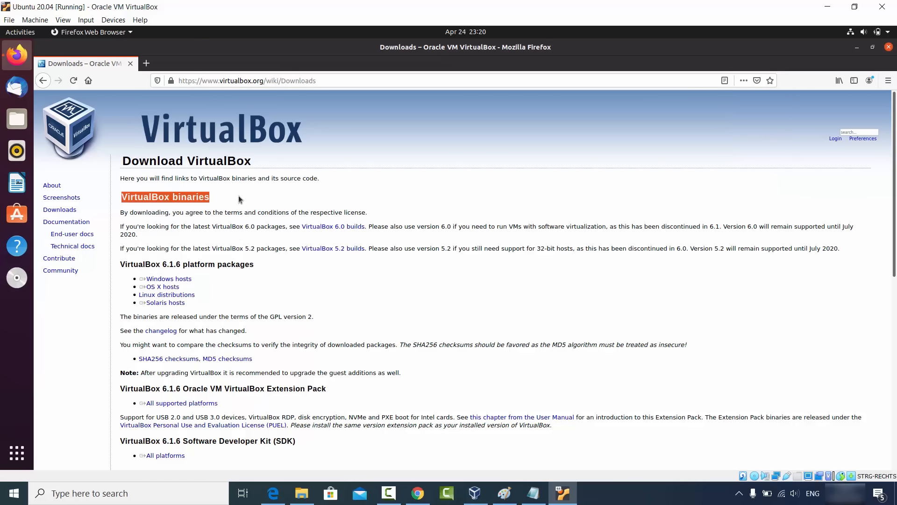
left_click(418, 494)
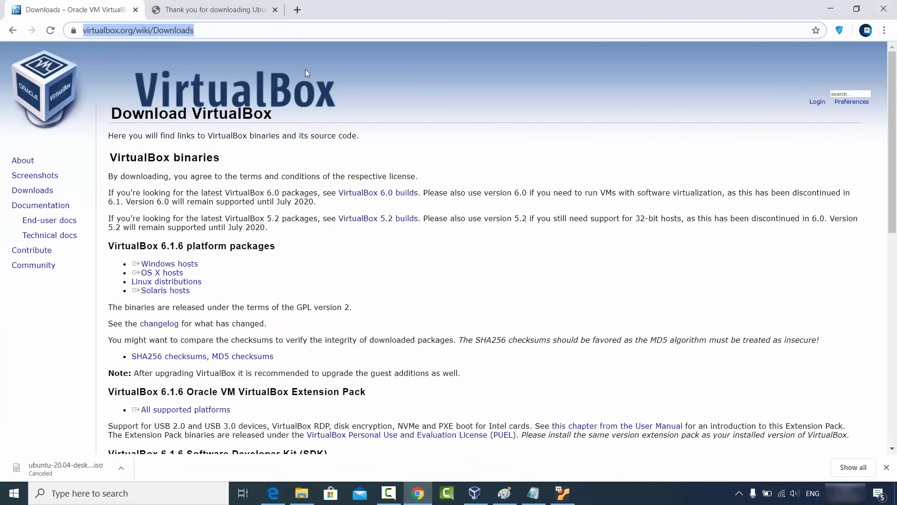
left_click(296, 14)
key("ctrl+v")
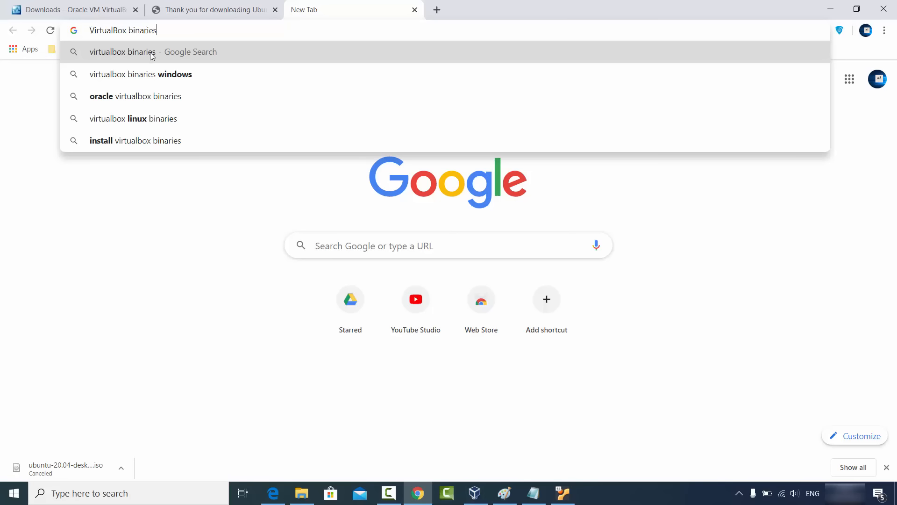
left_click(221, 260)
left_click(830, 9)
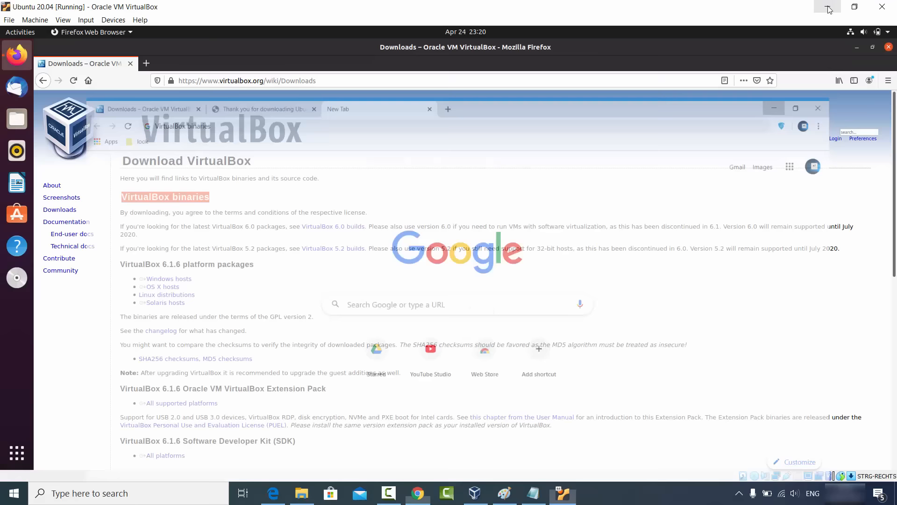